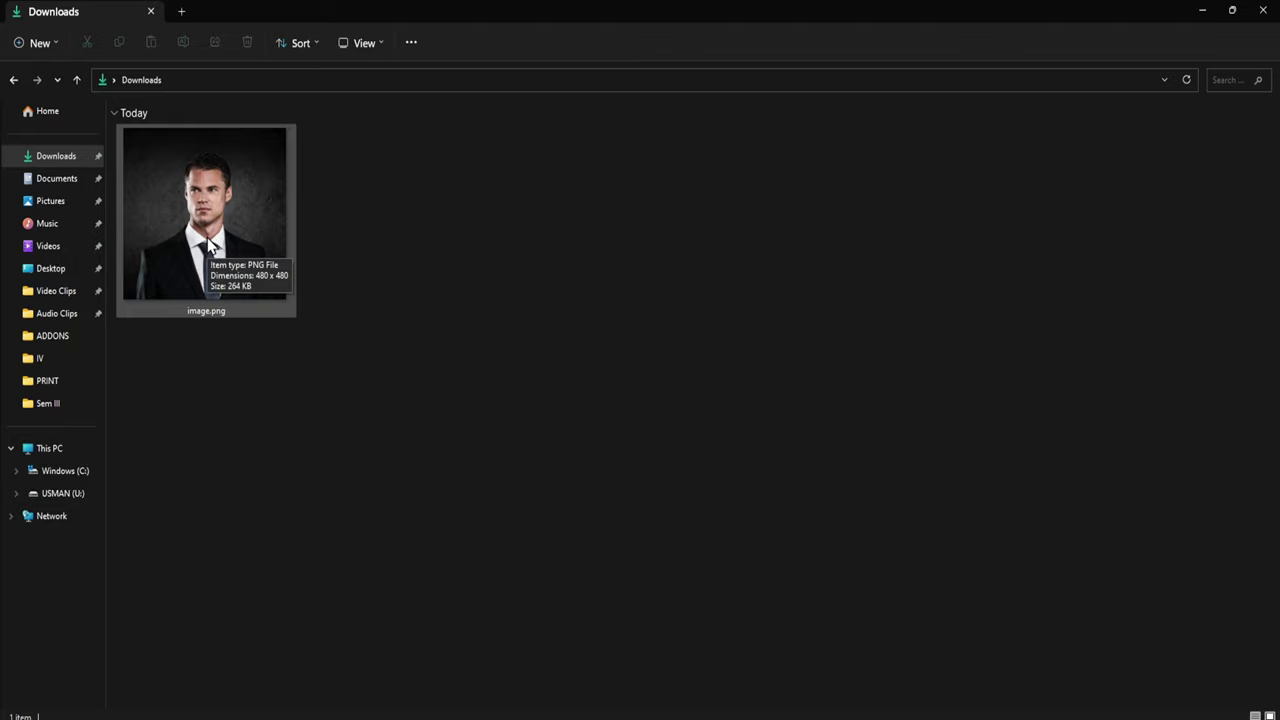
Select the portrait photo image.png in the Downloads folder
left_click(209, 246)
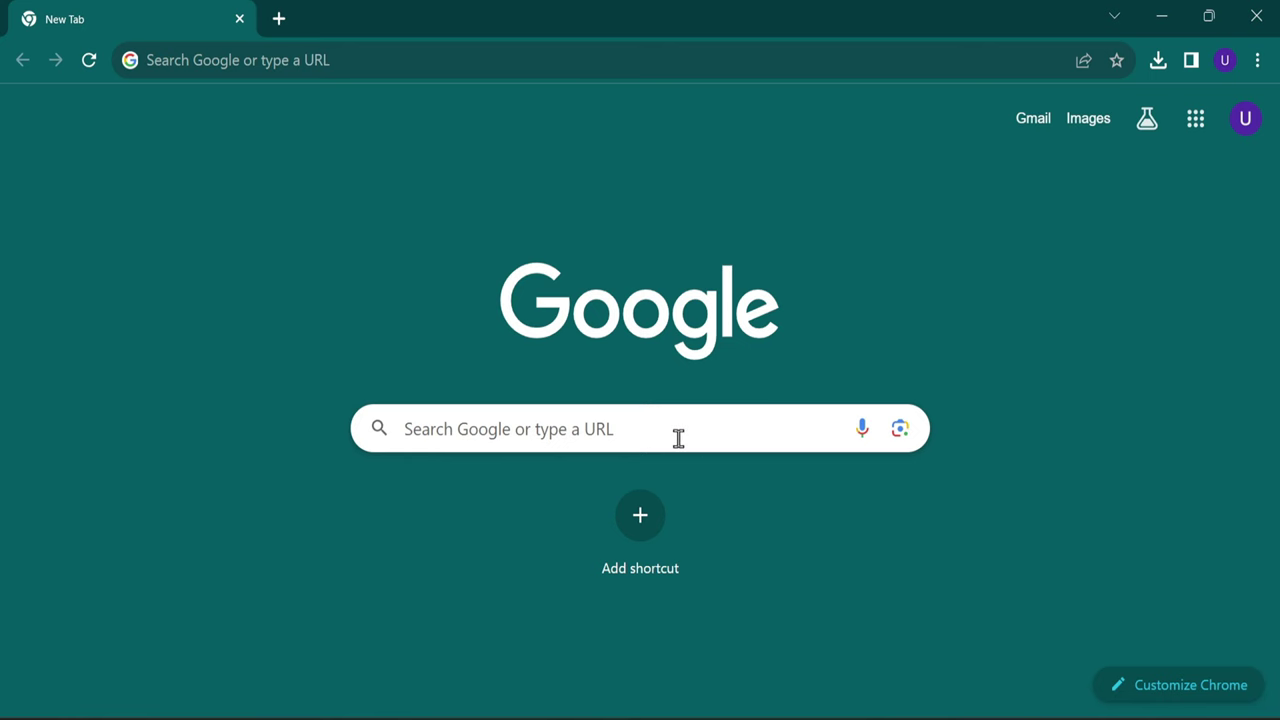
Search Google for 'remove bg'
left_click(678, 438)
type("remov")
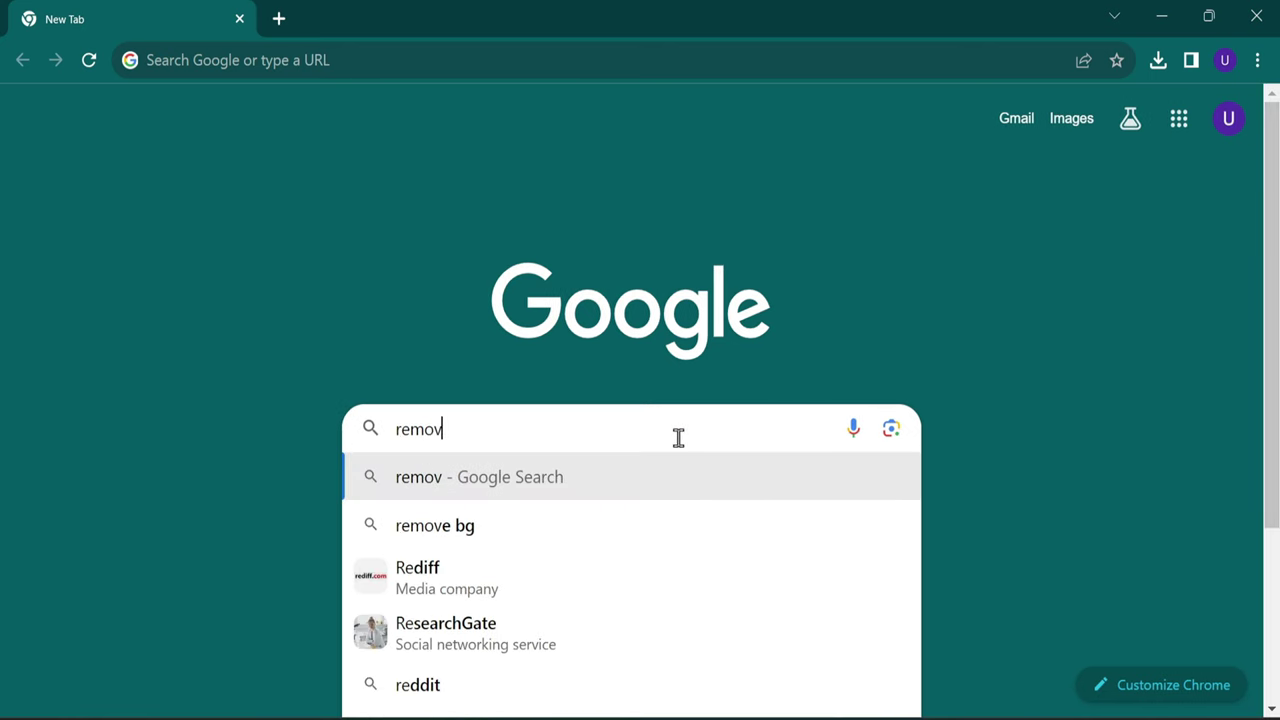
type("e bg")
key("Return")
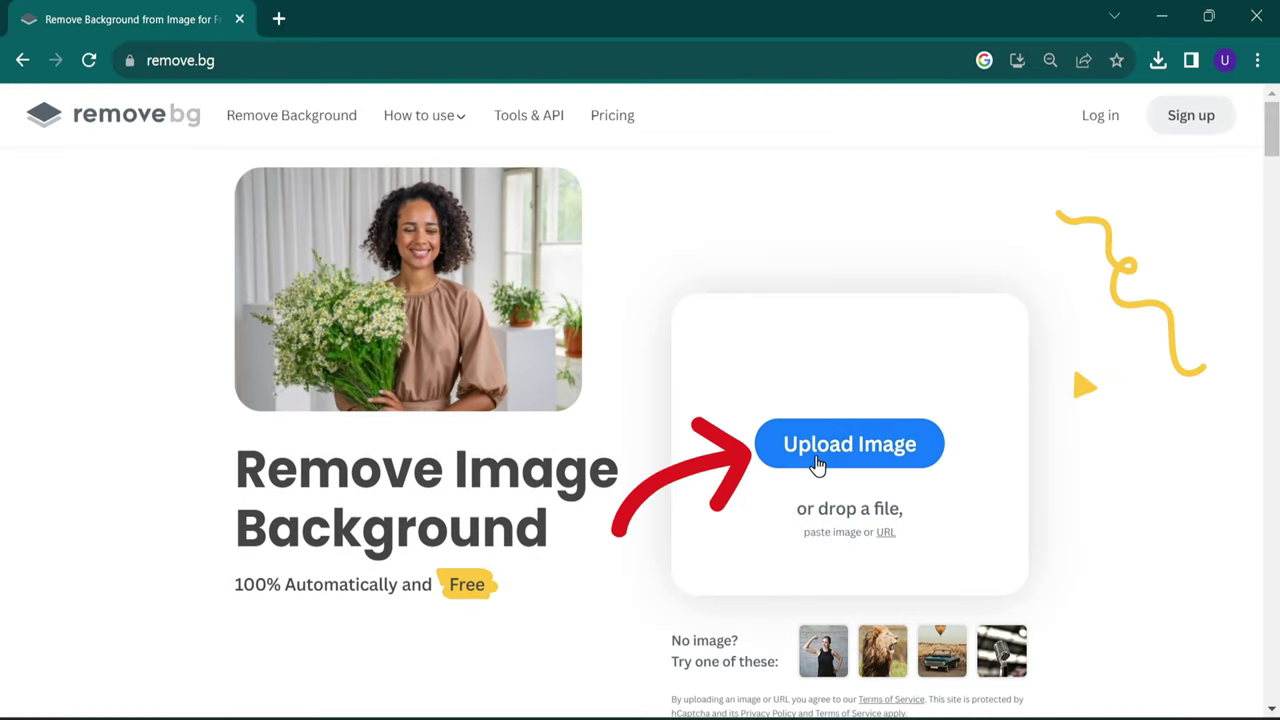
Upload image.png from Downloads to remove.bg for background removal
left_click(828, 440)
left_click(200, 162)
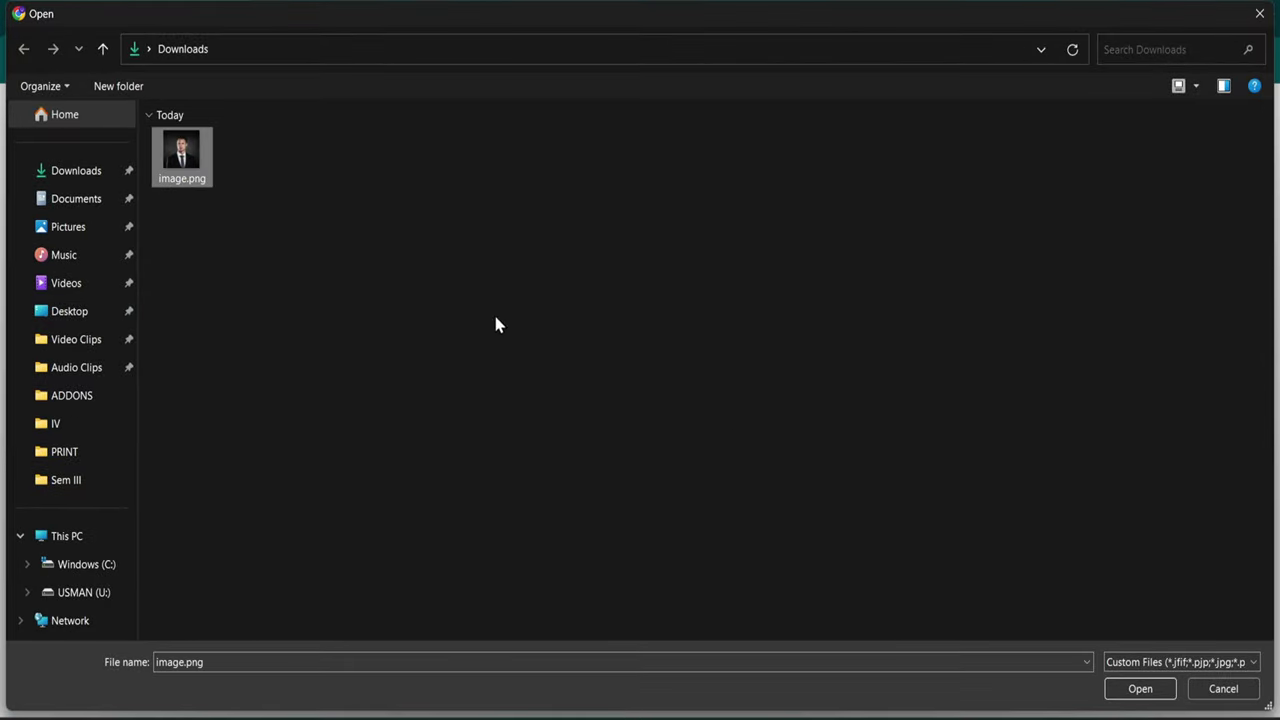
left_click(1143, 689)
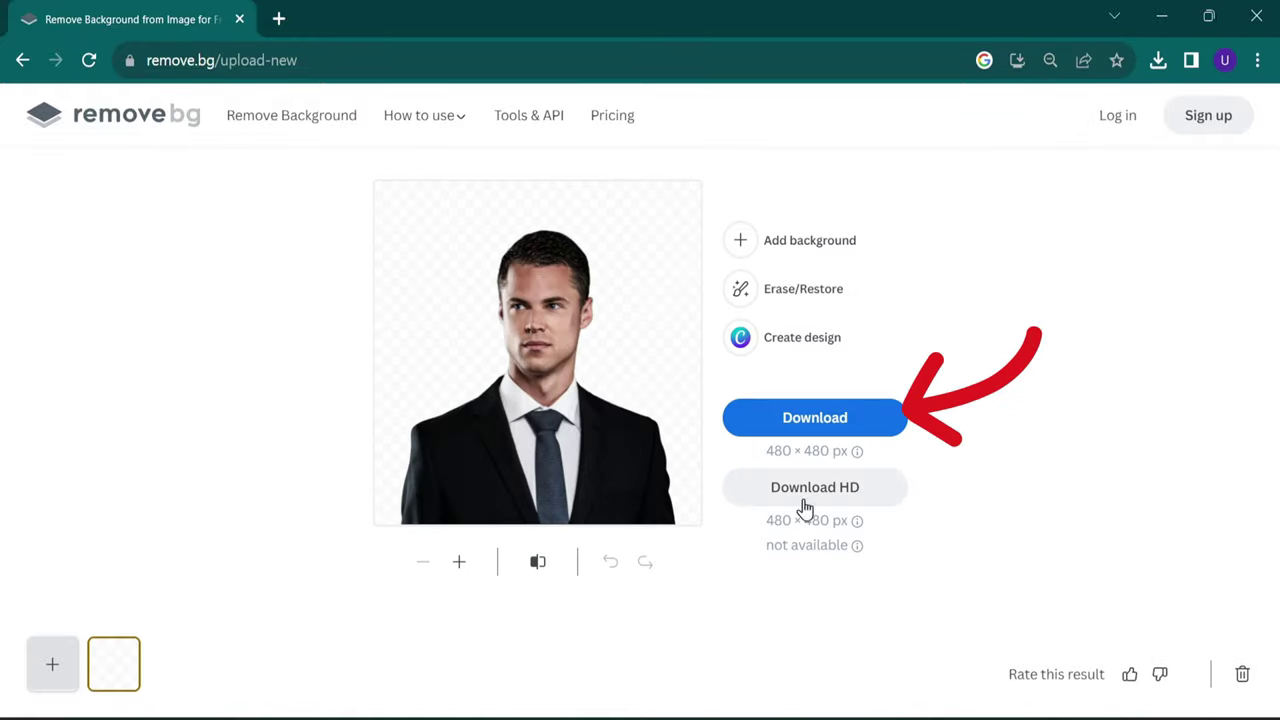
Download the cut-out as image-removebg-preview.png, preview it and confirm it in Downloads
left_click(832, 433)
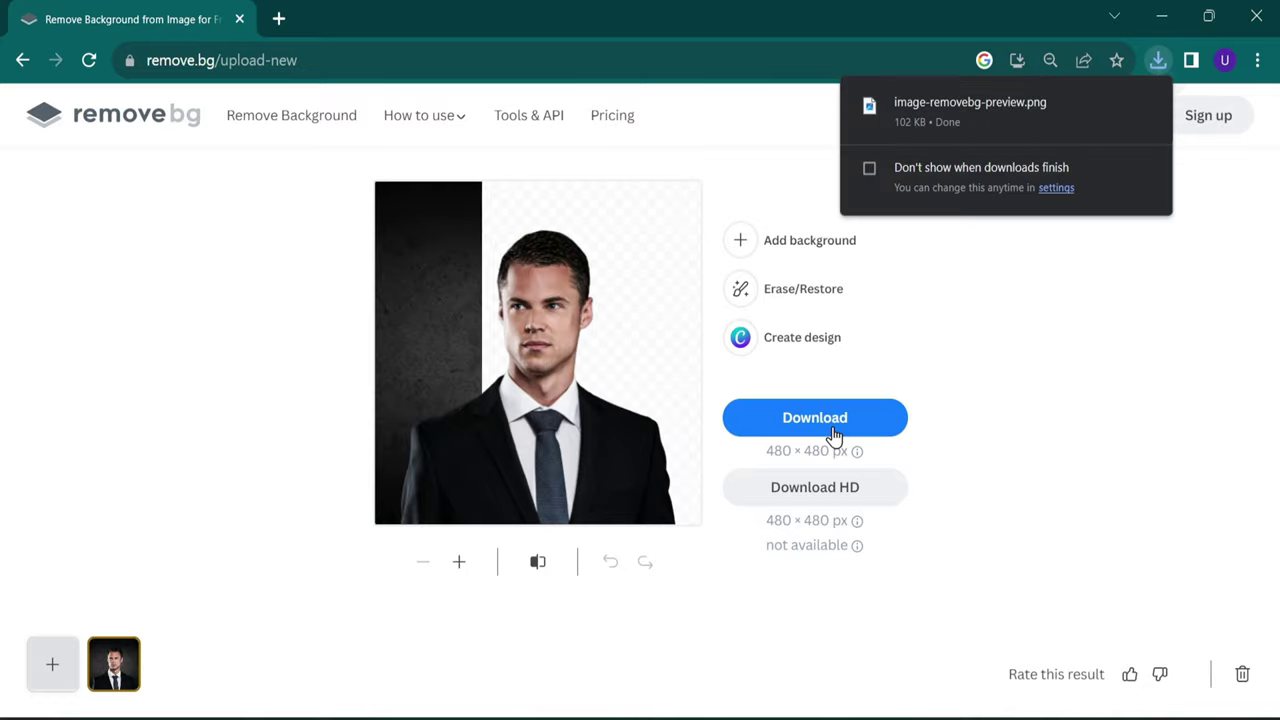
left_click(995, 118)
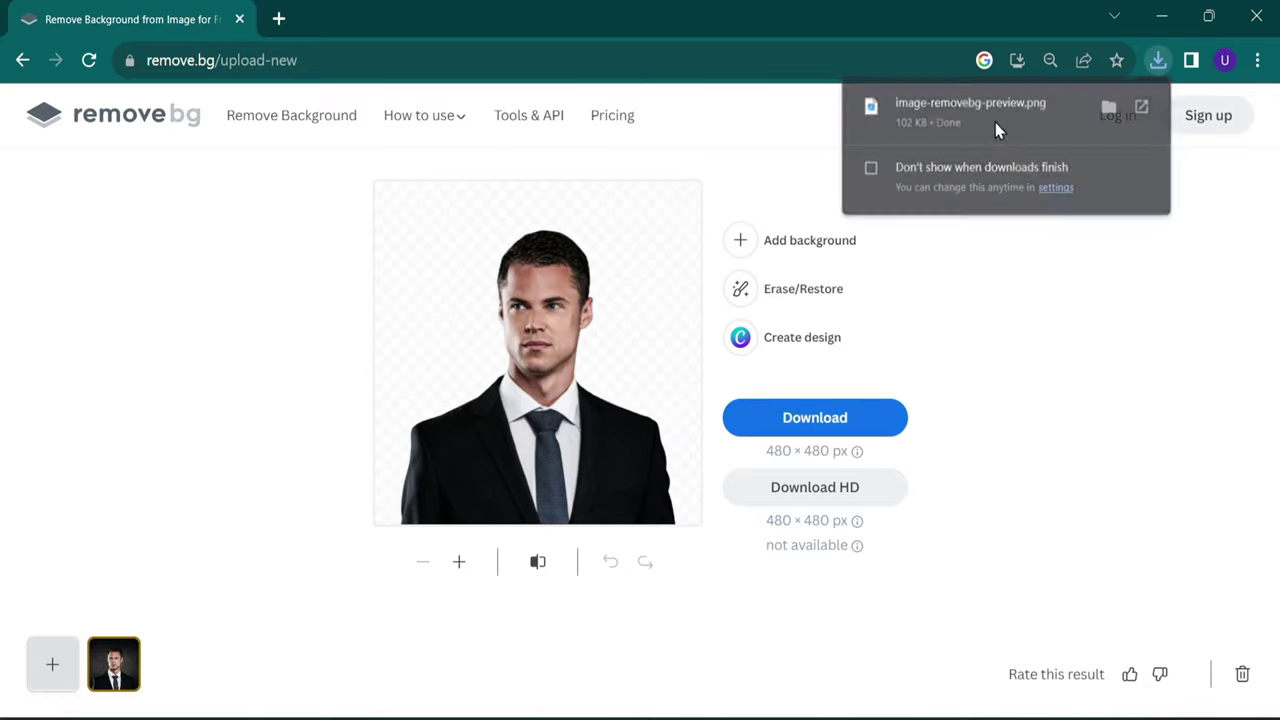
left_click(1259, 17)
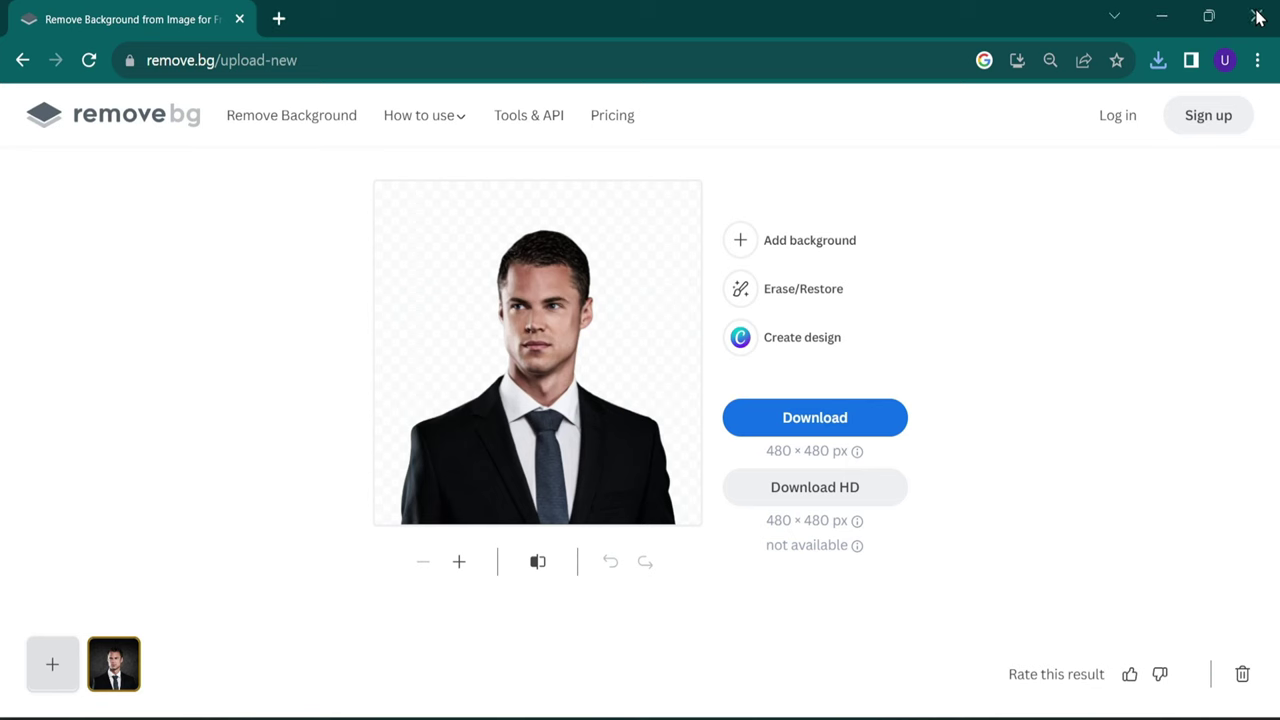
left_click(651, 677)
left_click(577, 343)
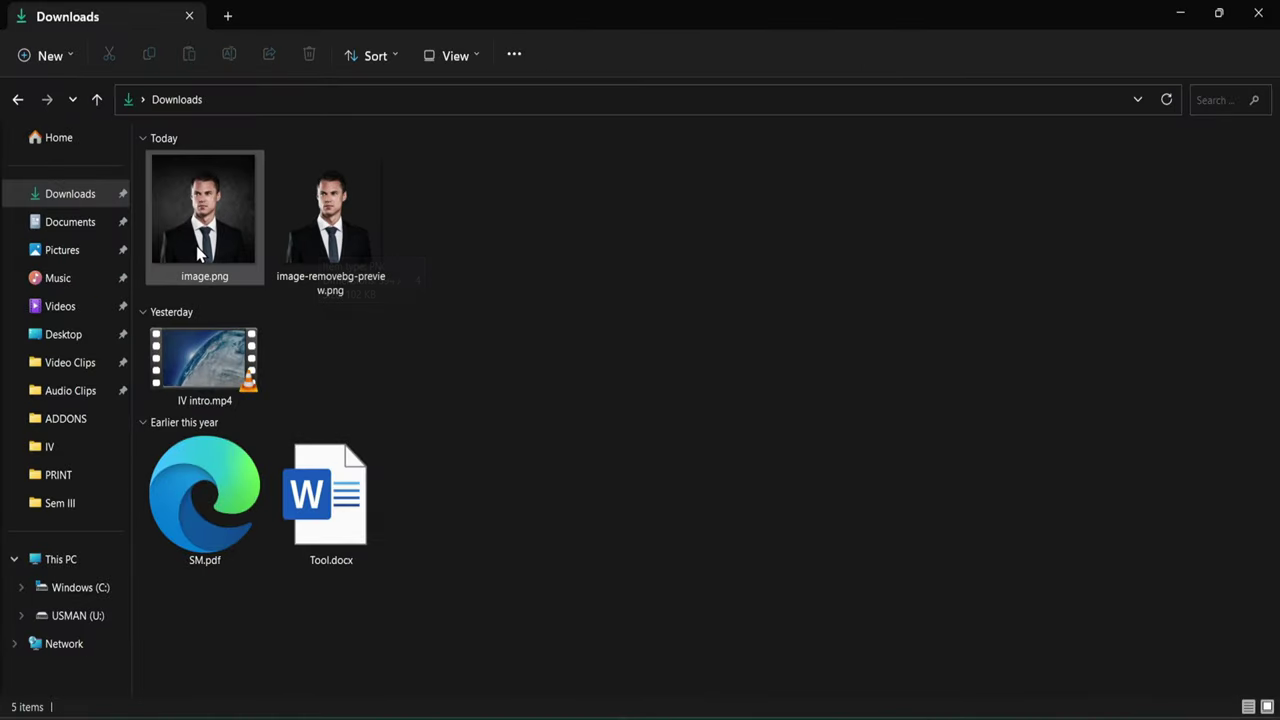
key("alt+Tab")
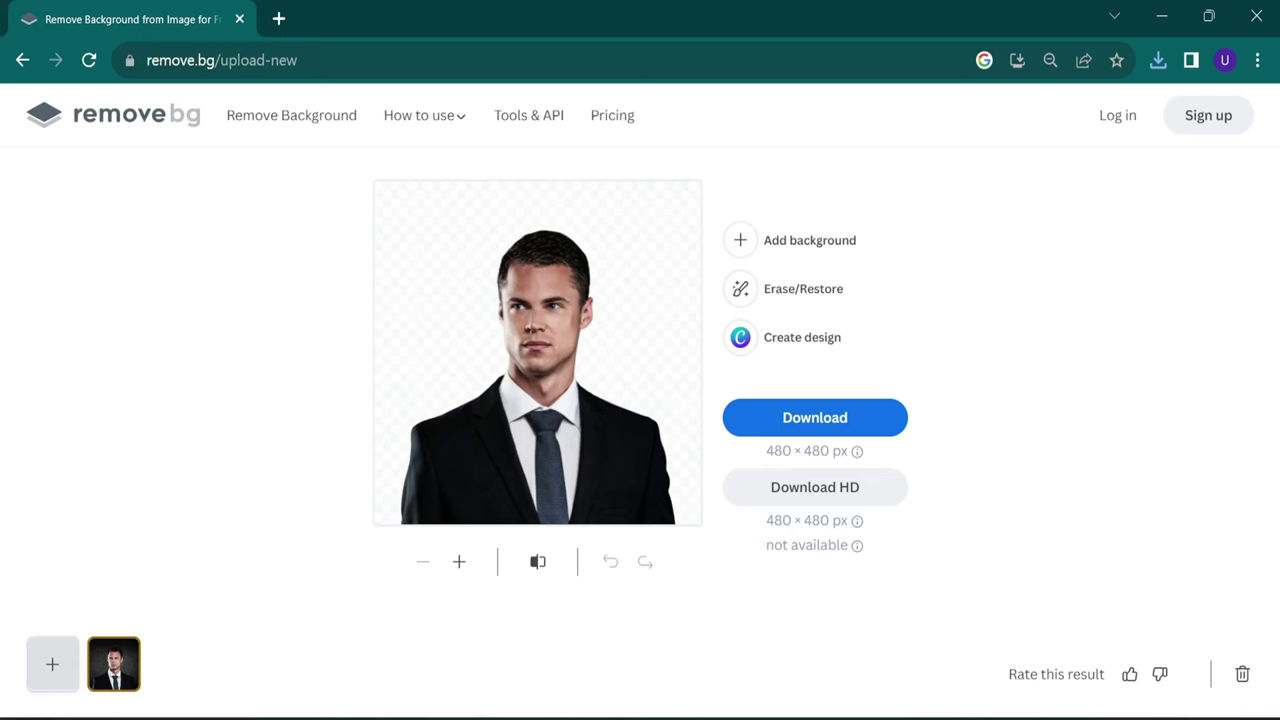
Search Google for 'jitter' and reach Jitter's sign-up page at jitter.video/join
left_click(278, 19)
type("jitter")
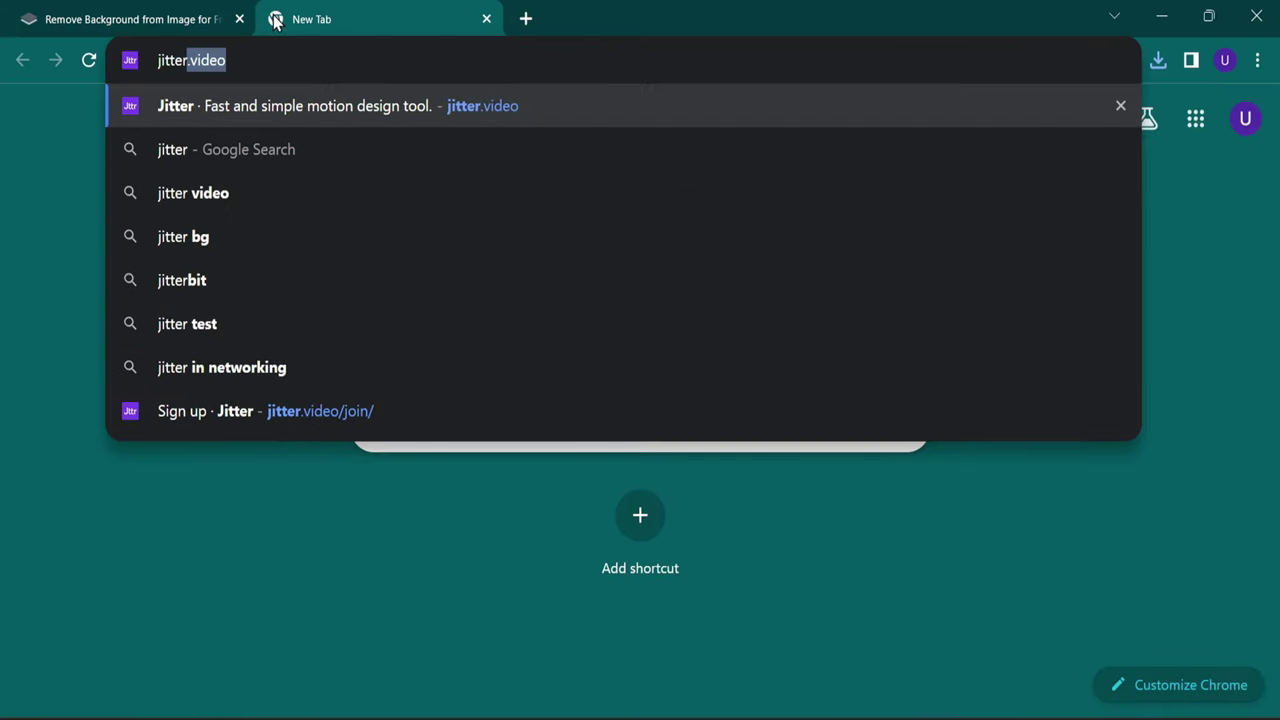
key("BackSpace")
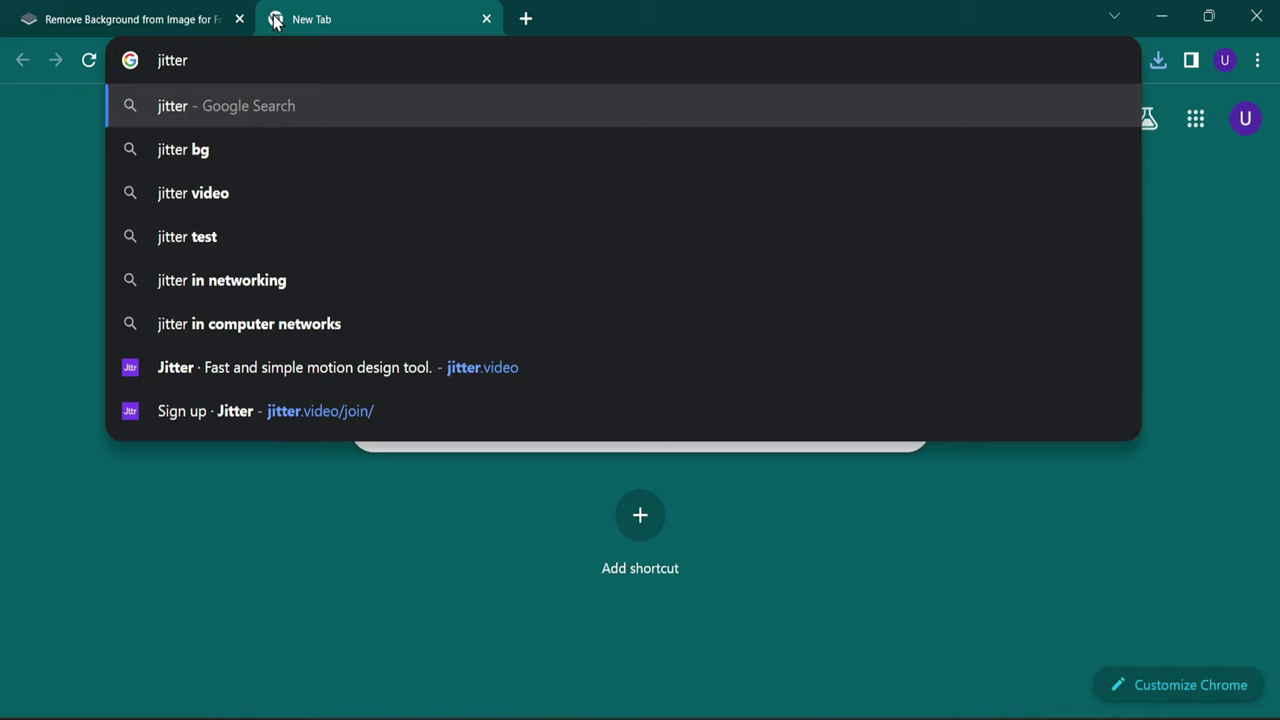
key("Return")
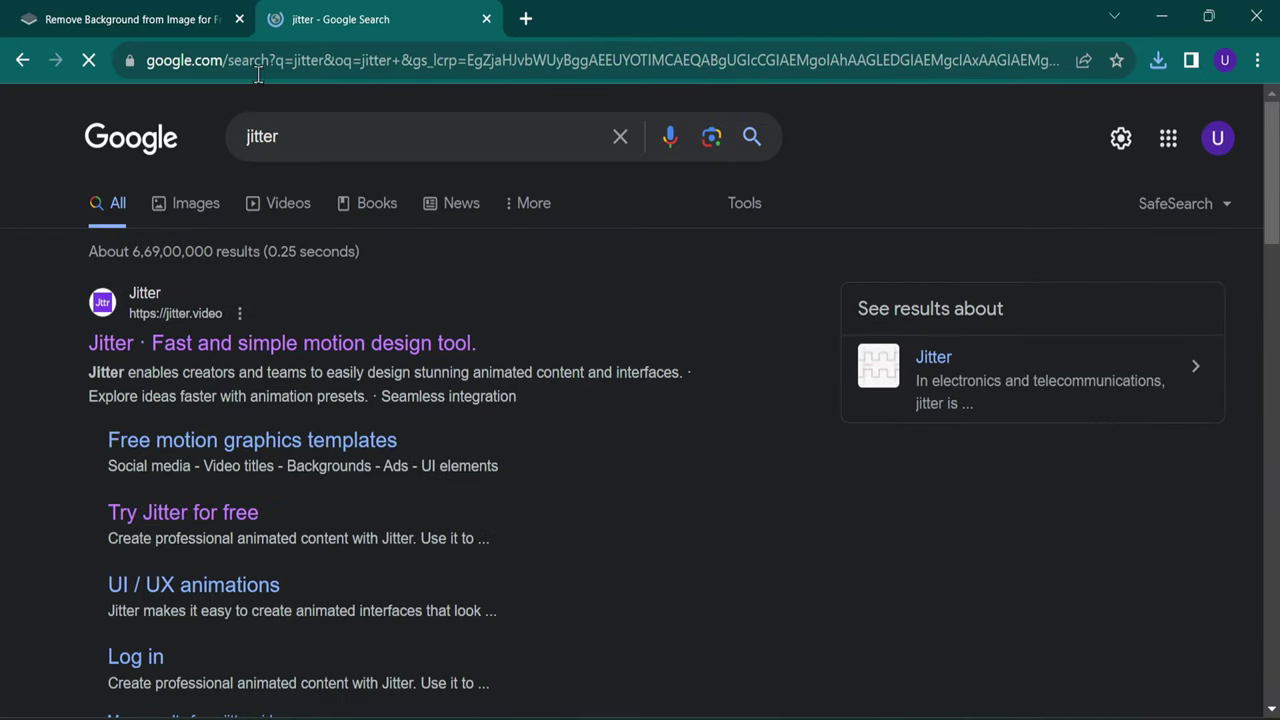
left_click(202, 363)
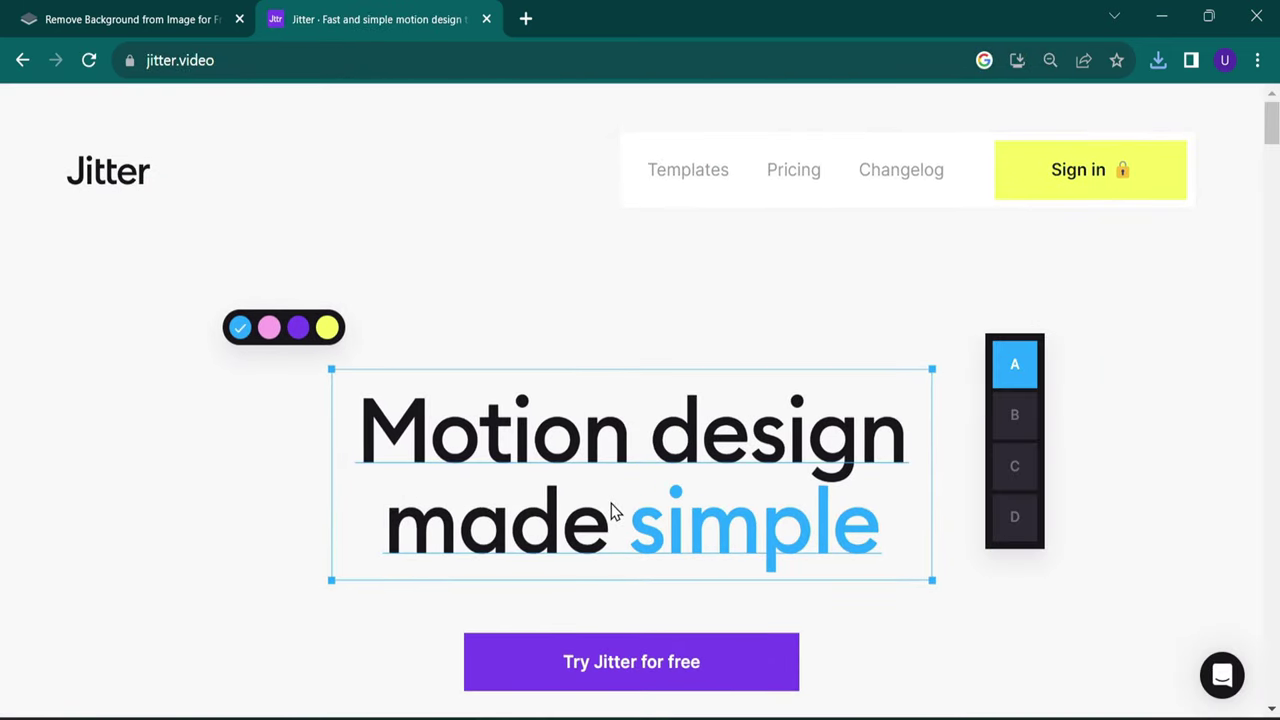
left_click(643, 668)
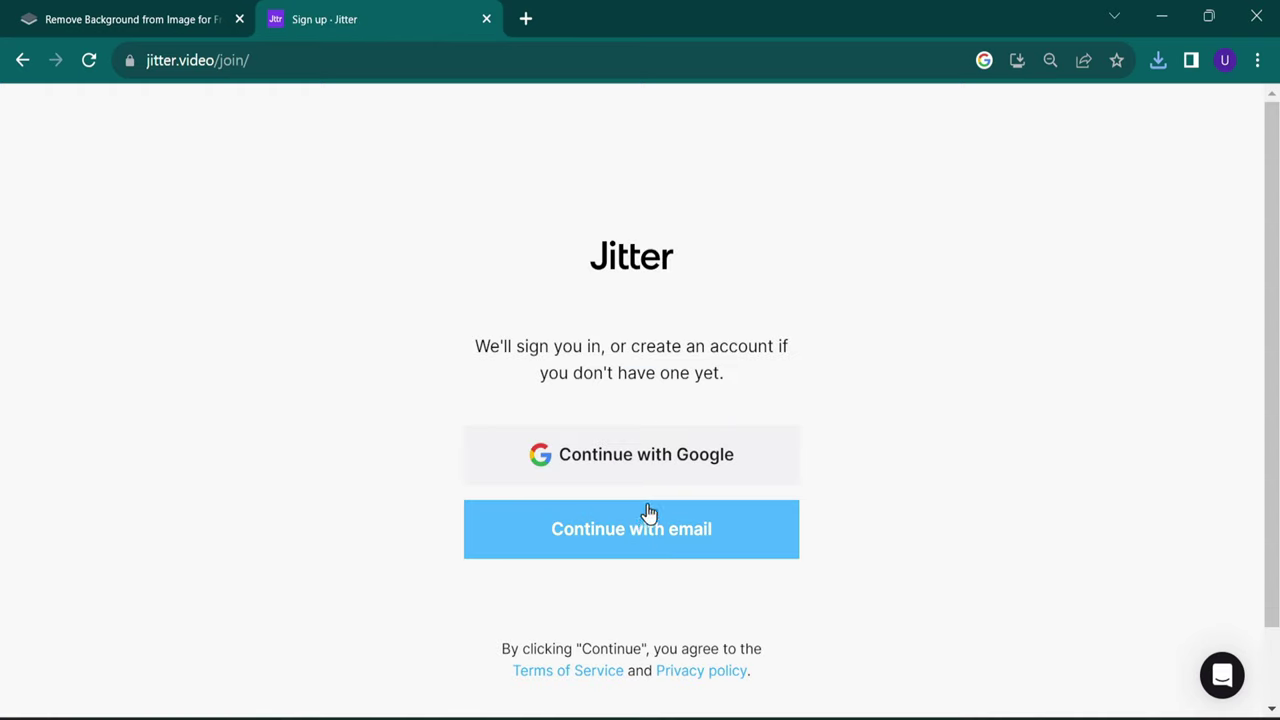
Sign into Jitter with Google, answering onboarding with Other and As a freelancer
left_click(665, 458)
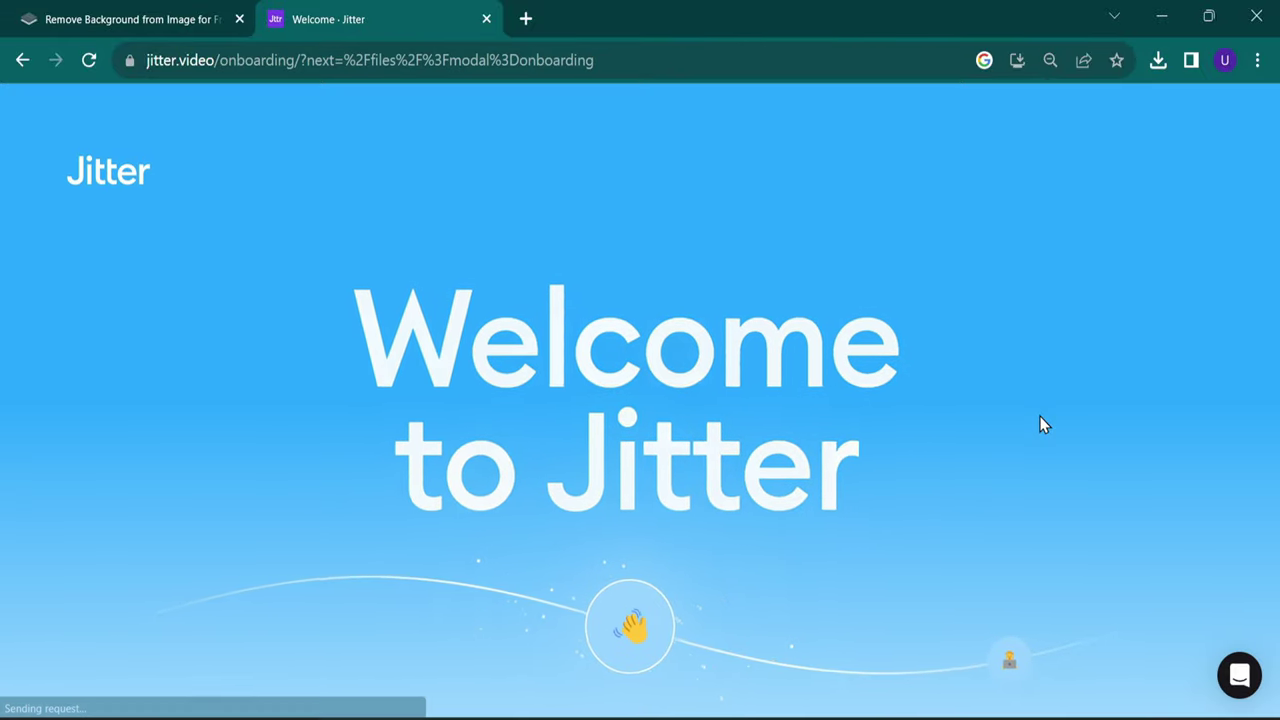
left_click(745, 441)
left_click(706, 370)
left_click(640, 625)
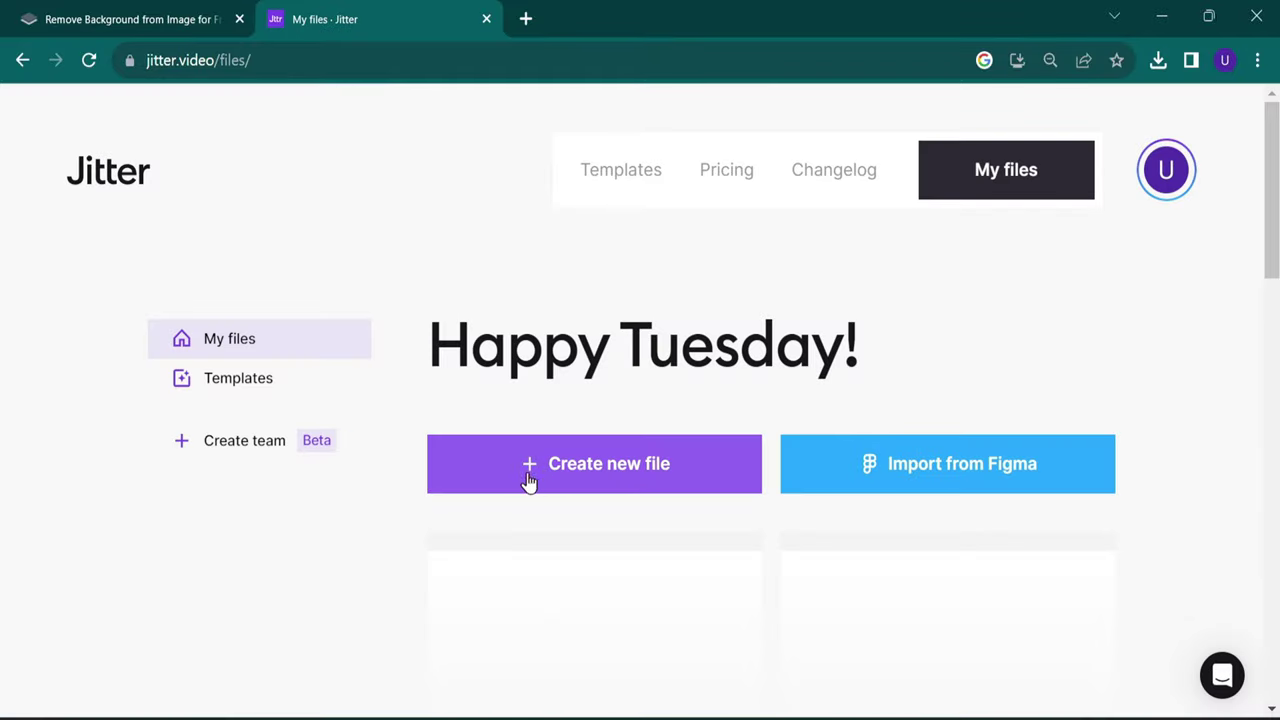
Create a blank Jitter file and set its scene size to 320 × 320
scroll(537, 514, "down", 5)
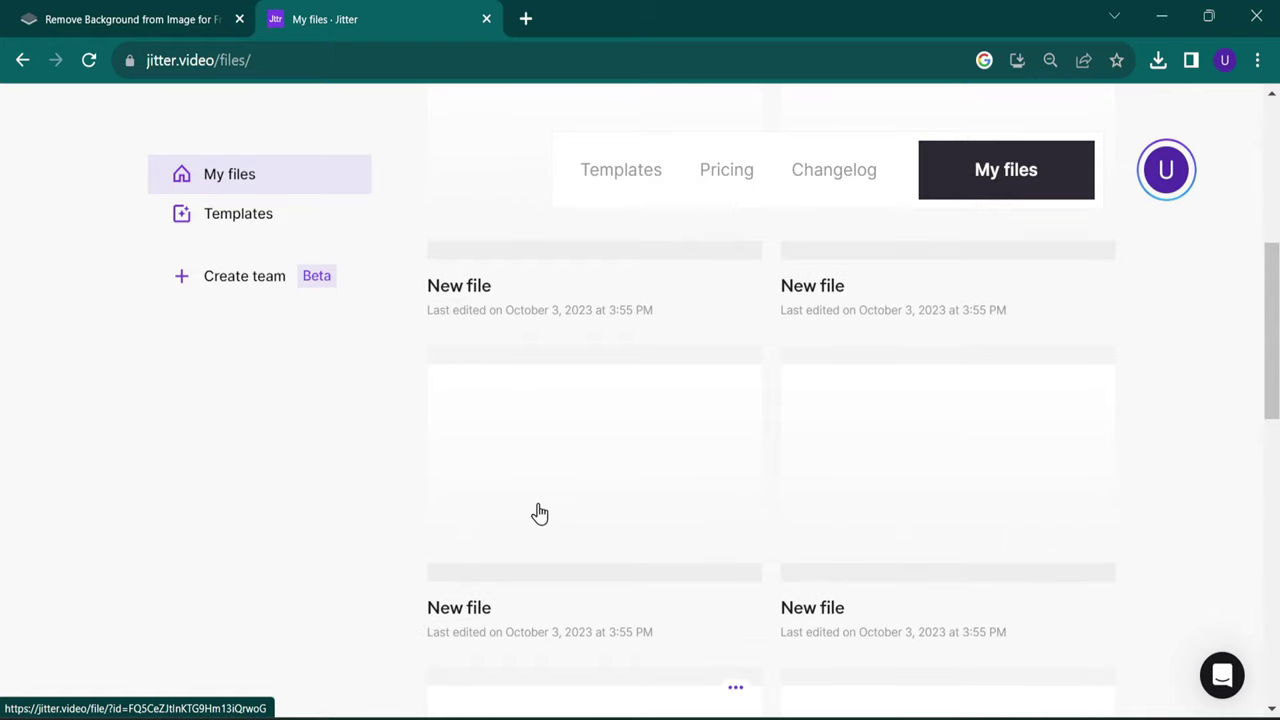
left_click(538, 513)
left_click(1179, 336)
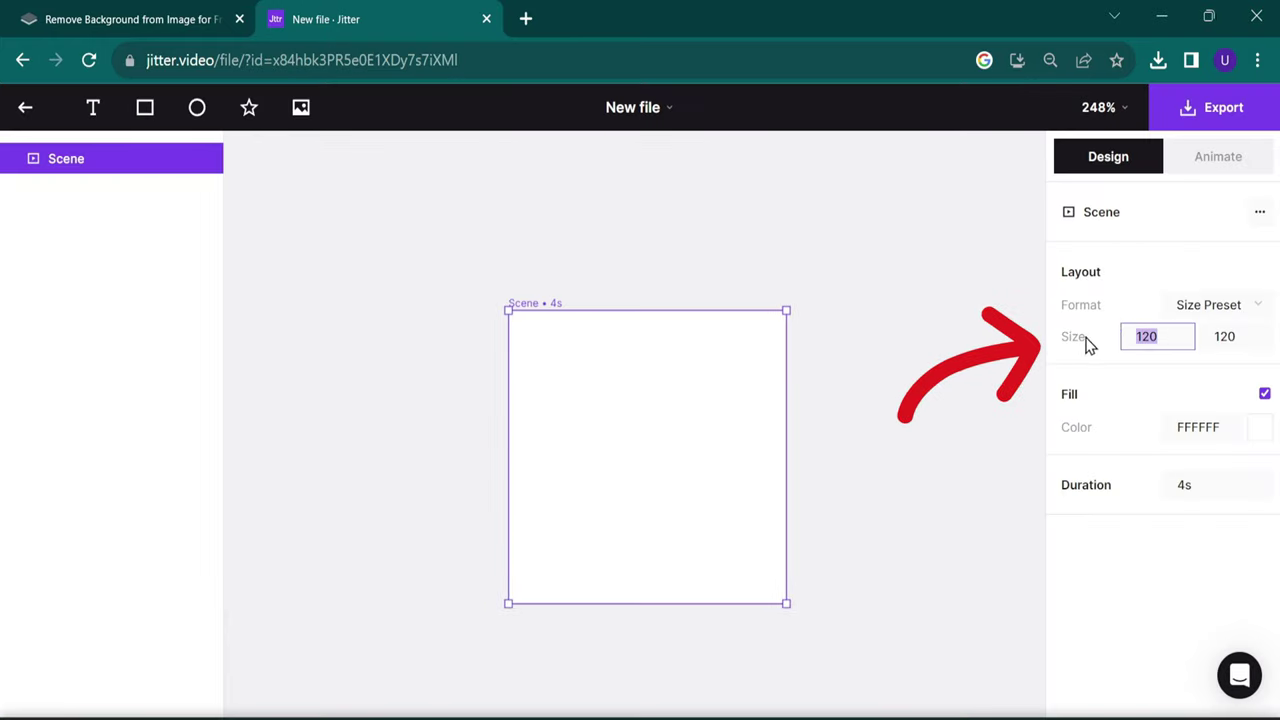
type("320")
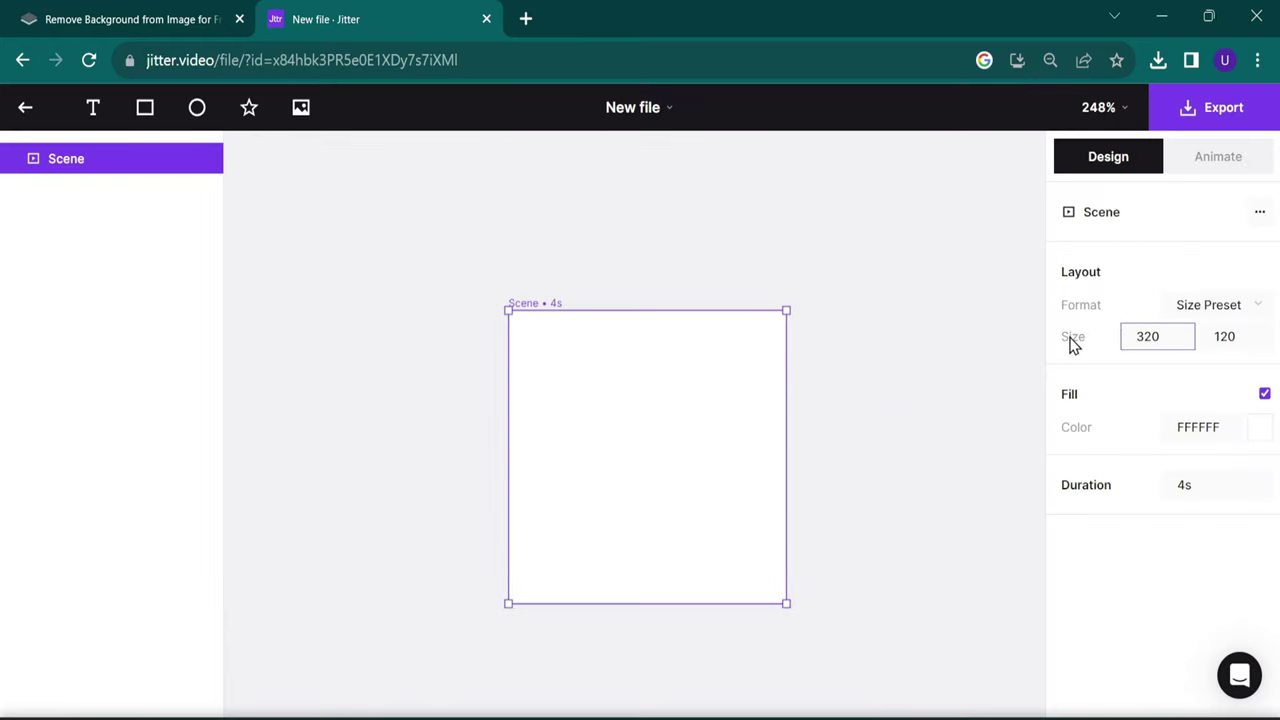
key("Tab")
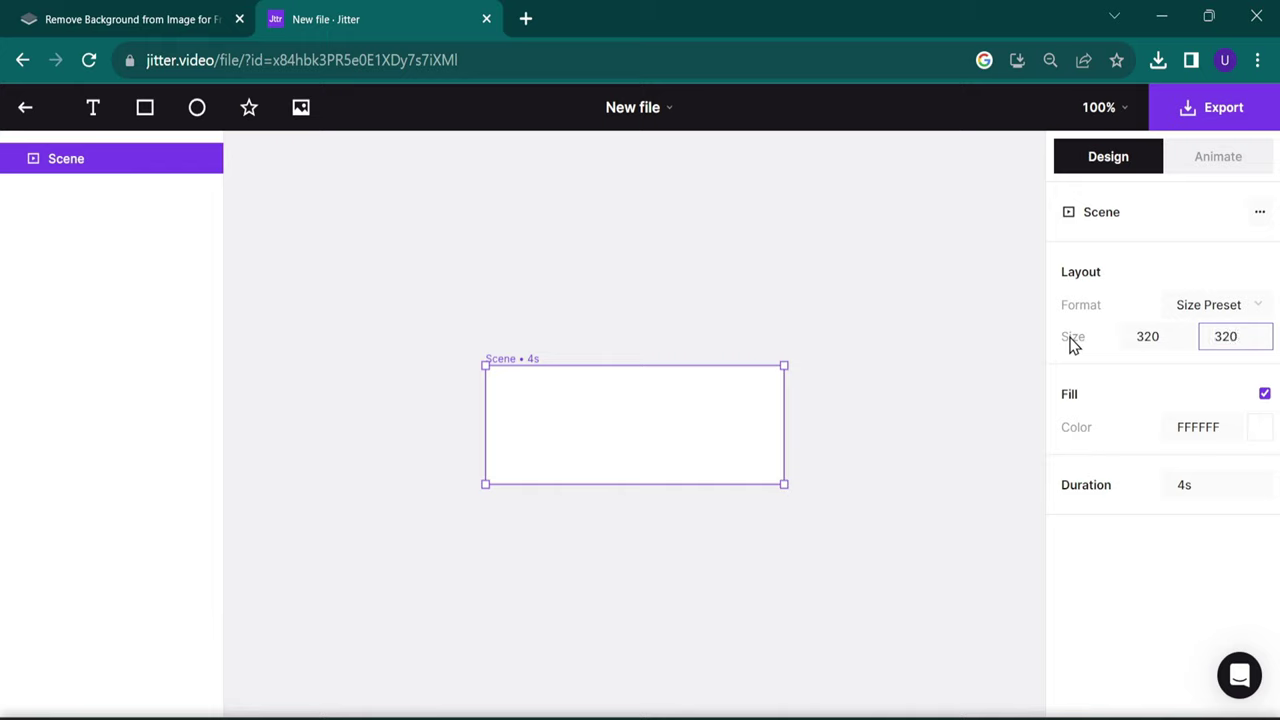
key("Return")
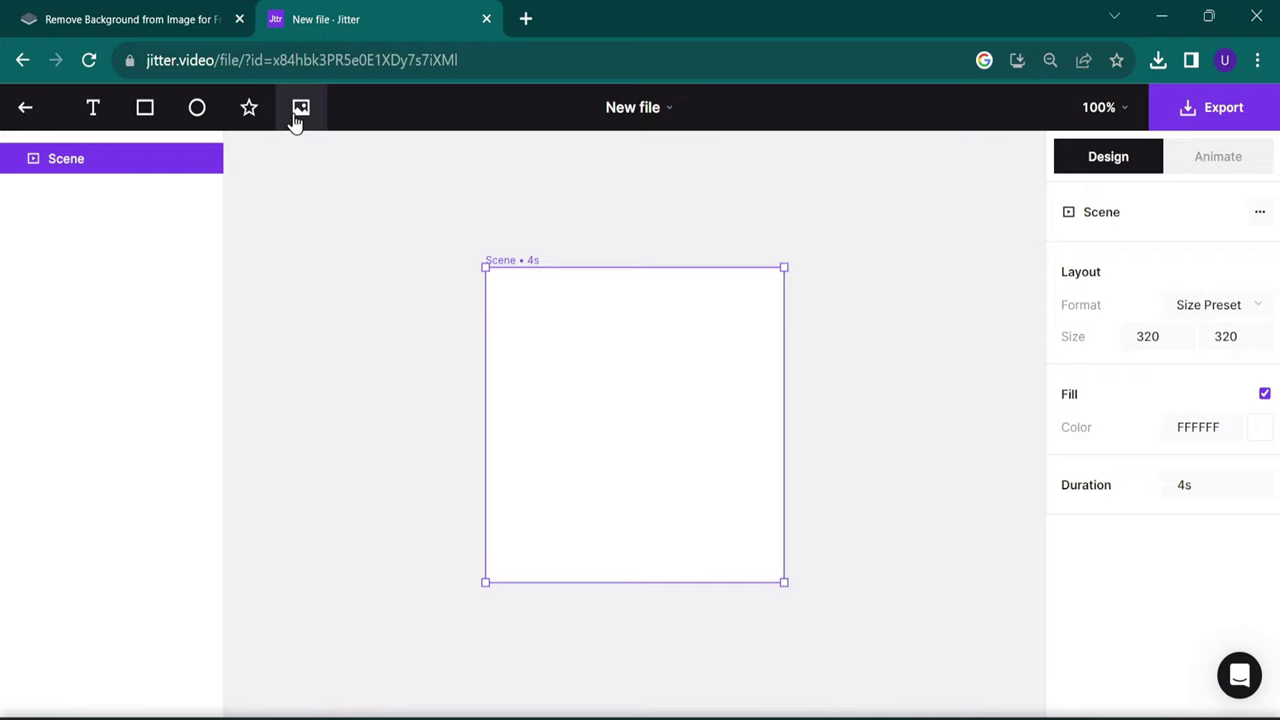
Add a rectangle stretched to cover the full 320 × 320 scene
left_click(145, 108)
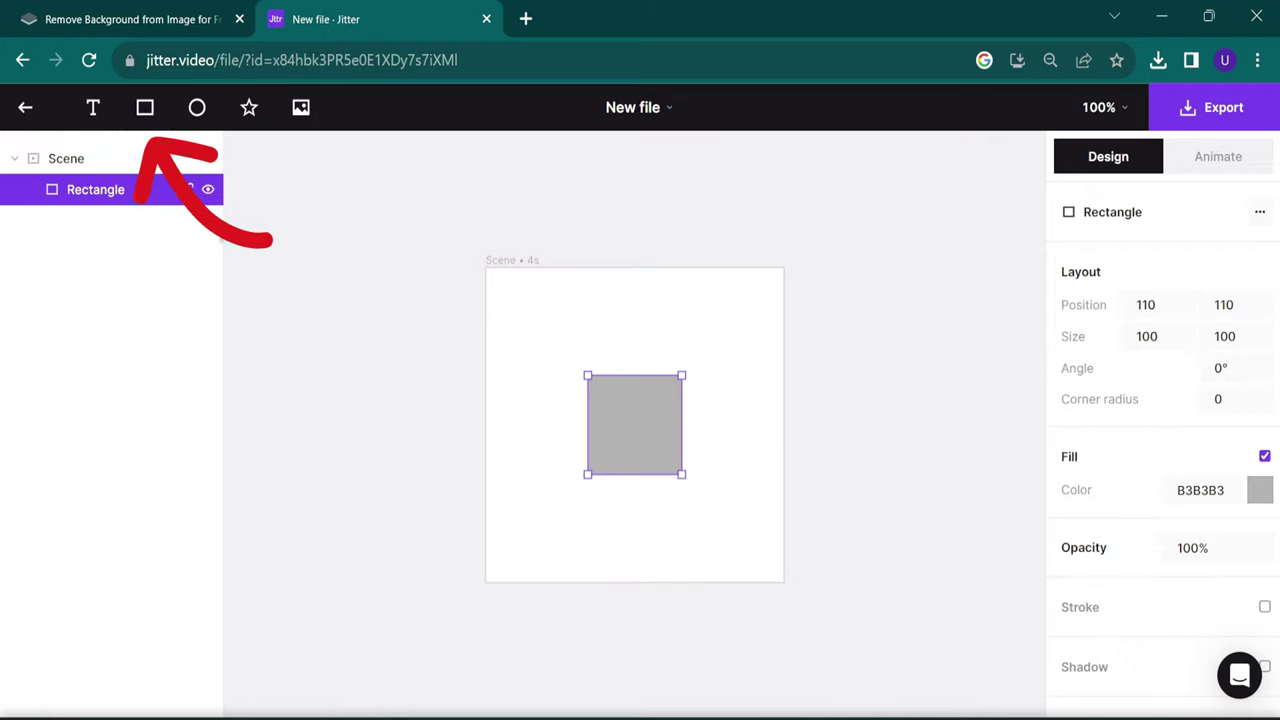
left_click_drag(681, 478, 783, 578)
left_click_drag(651, 460, 585, 389)
mouse_move(681, 480)
left_mouse_down()
mouse_move(740, 517)
mouse_move(783, 583)
left_mouse_up()
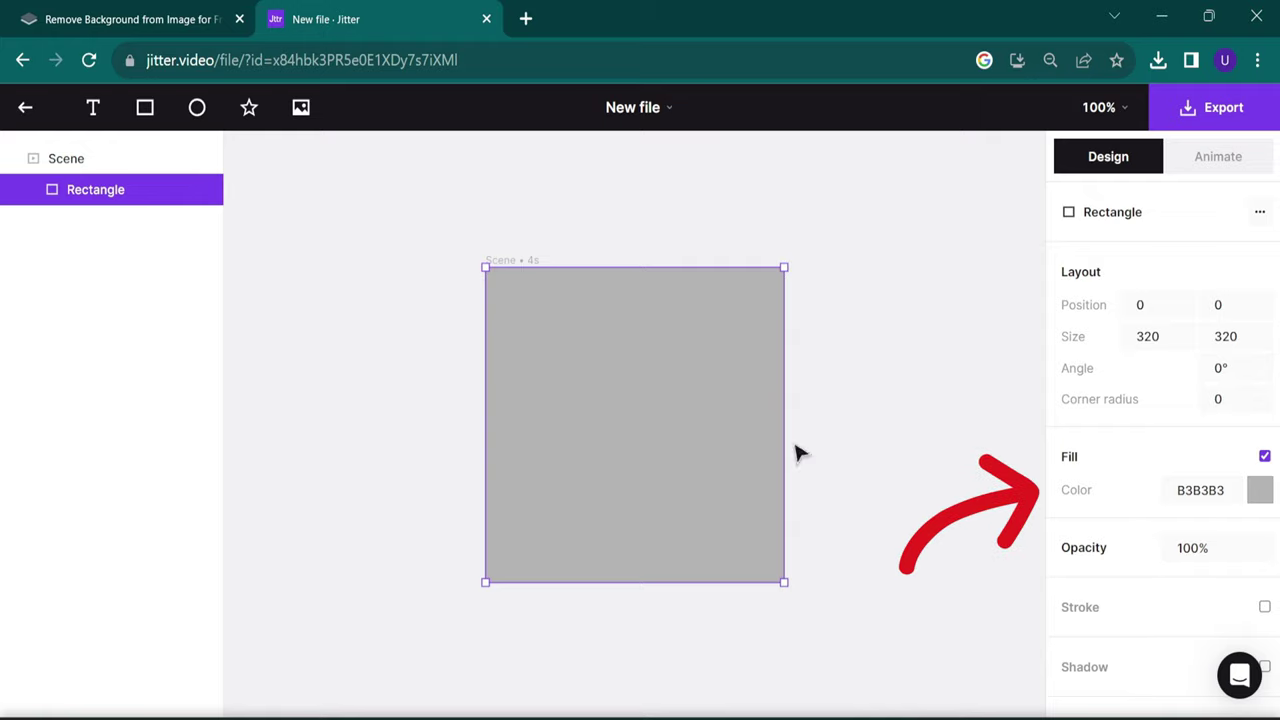
Give the rectangle a bright yellow EBE300 fill
left_click(1260, 492)
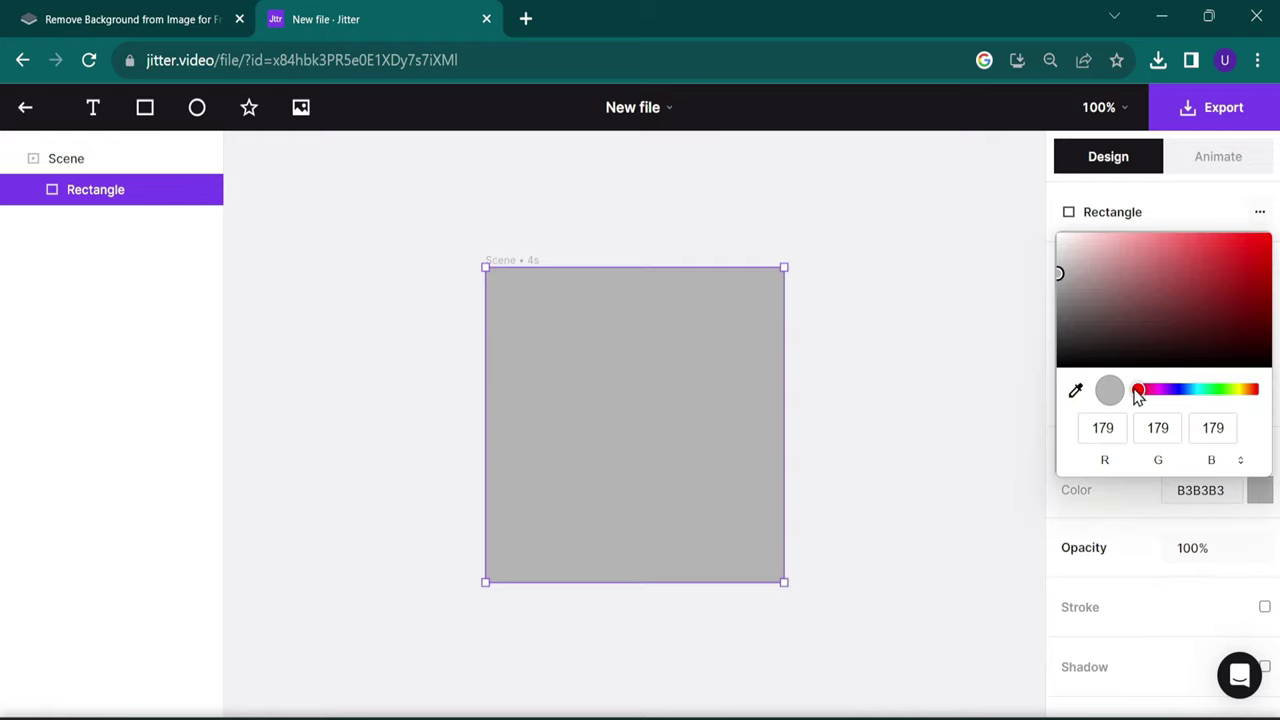
left_click_drag(1136, 391, 1236, 390)
left_click(1266, 249)
left_click_drag(1266, 249, 1272, 237)
left_click(114, 204)
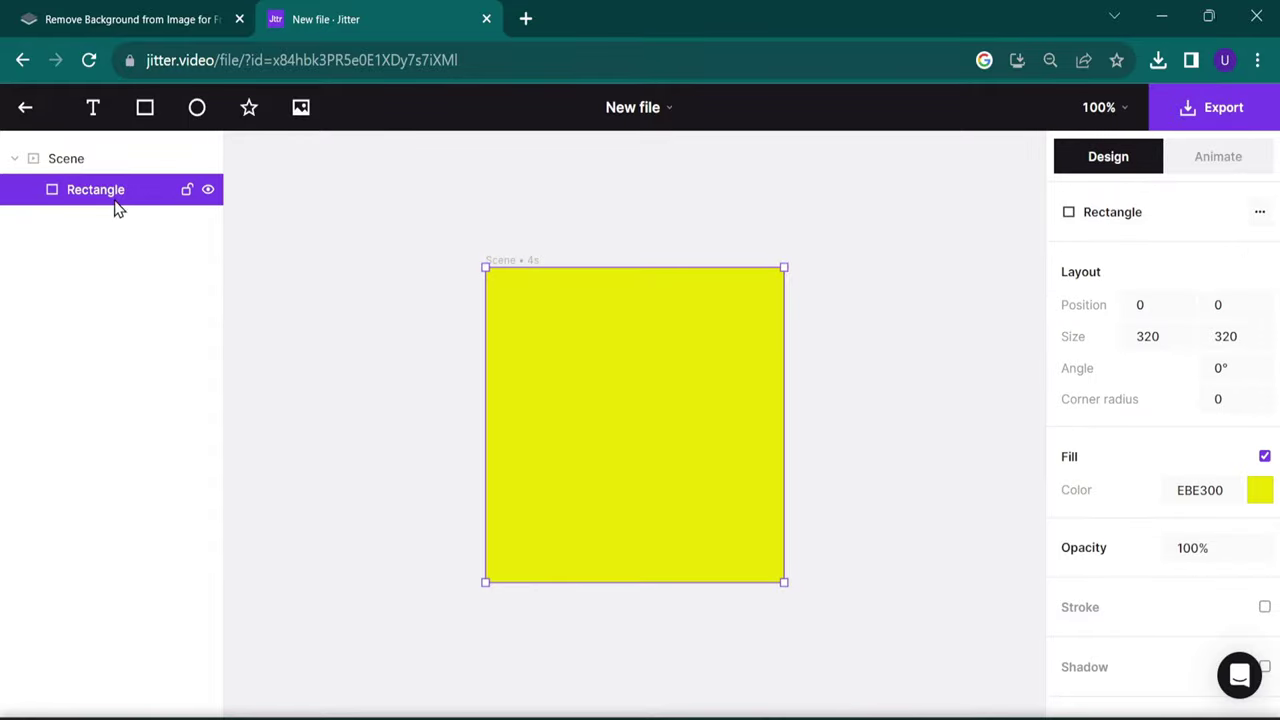
Insert image-removebg-preview.png and size it to 320 × 320 at position 0,0
left_click(300, 108)
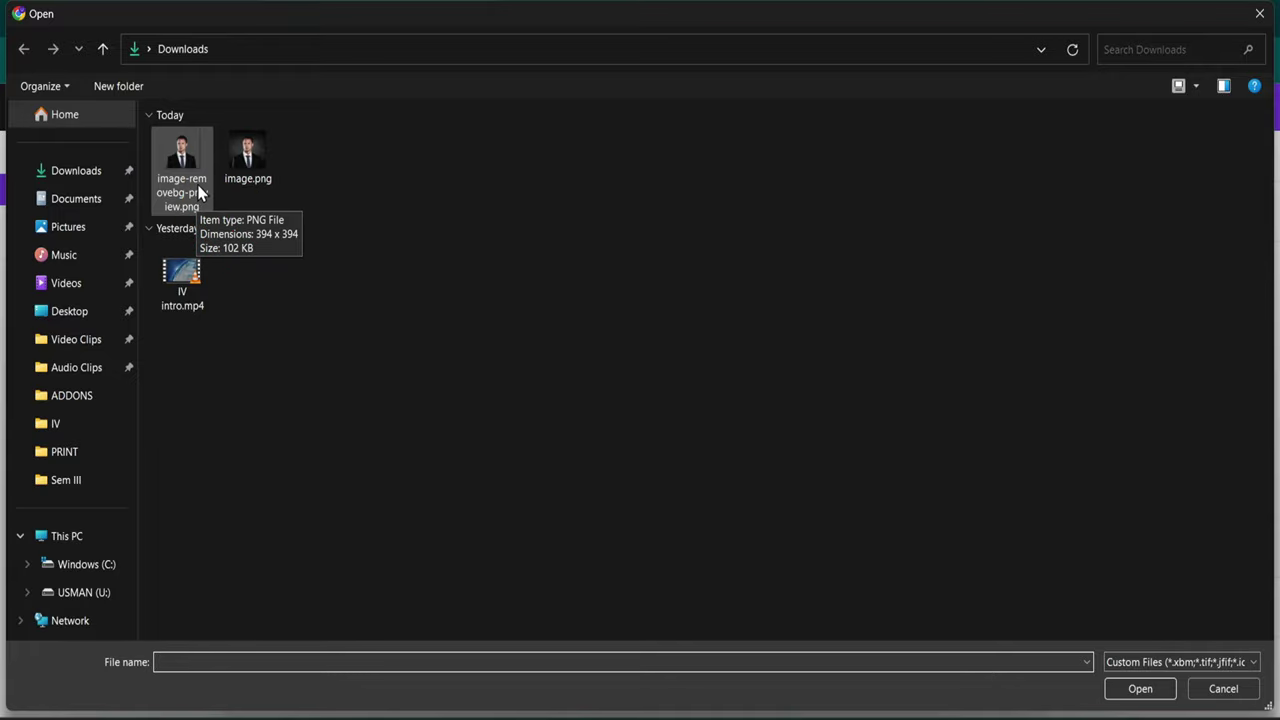
double_click(198, 189)
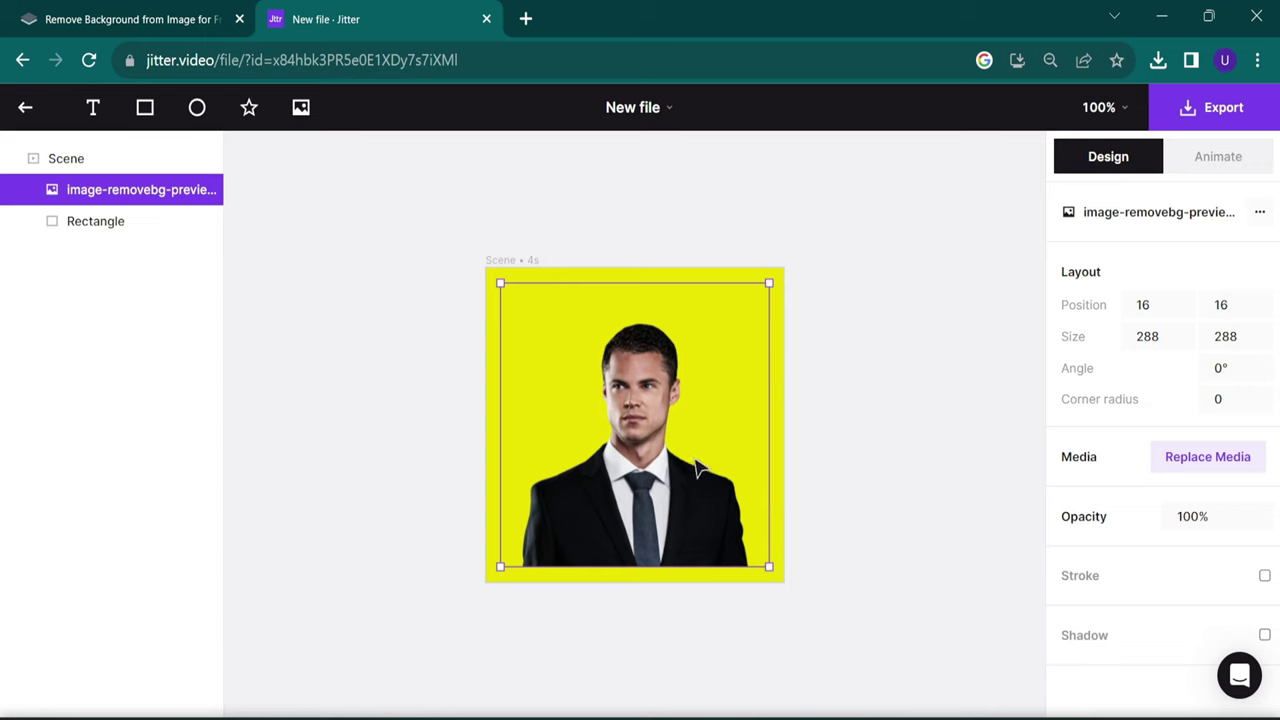
left_click_drag(657, 453, 643, 439)
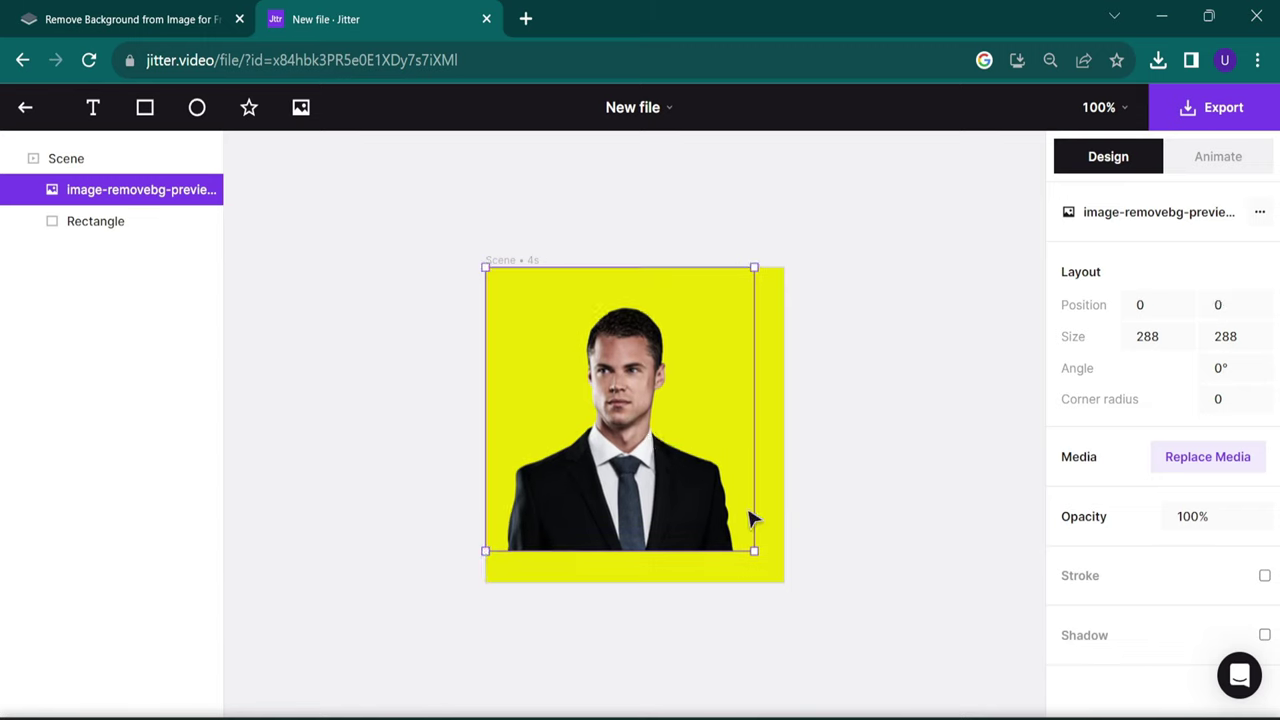
left_click_drag(759, 552, 789, 582)
left_click(935, 573)
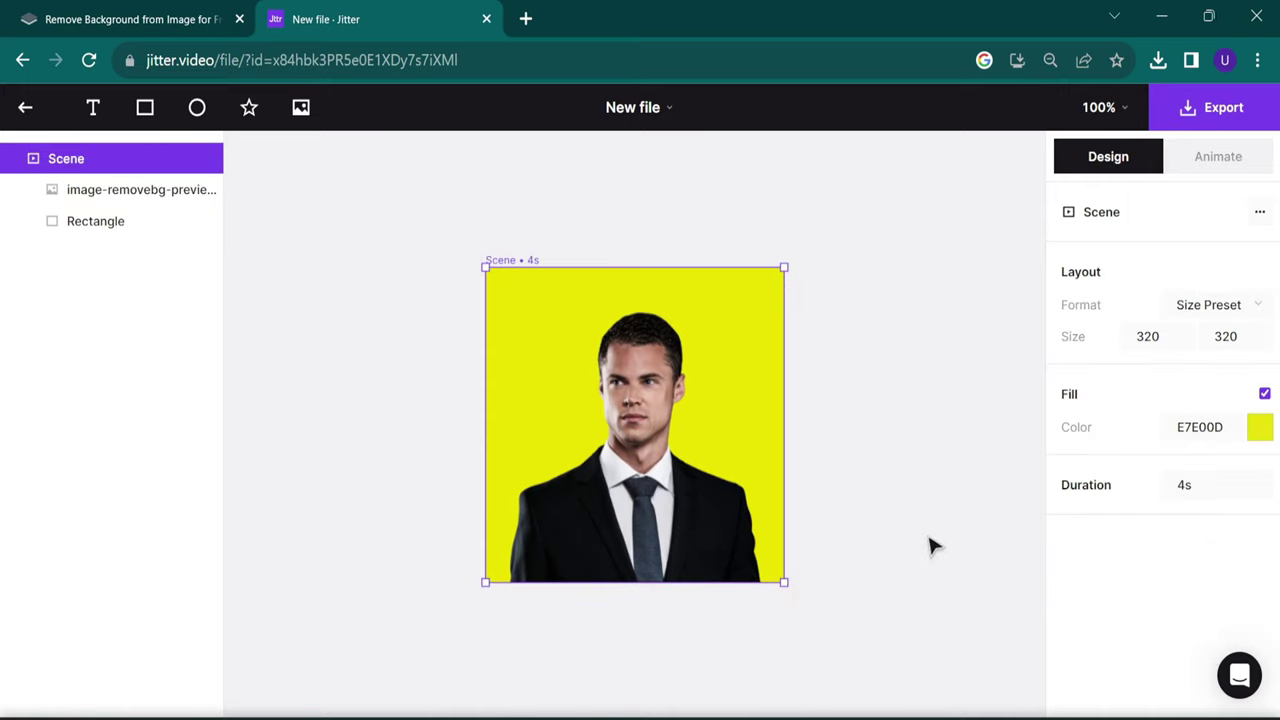
left_click(680, 478)
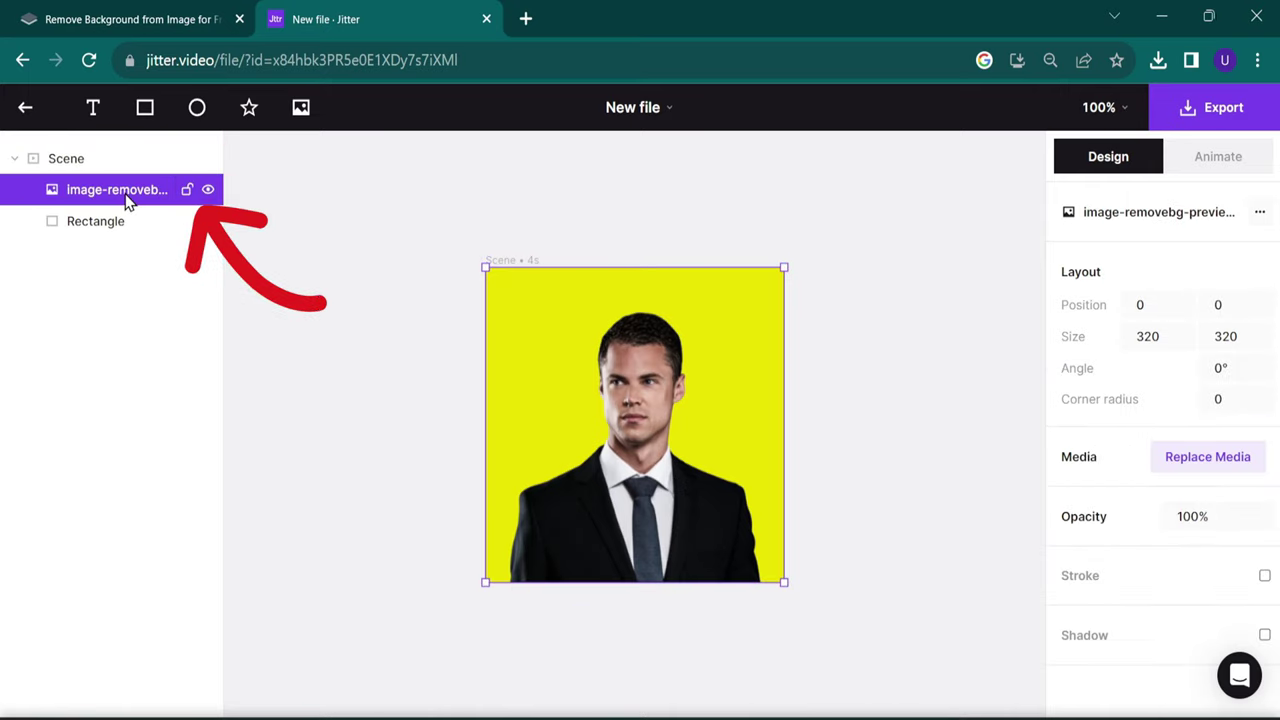
Add a Slide in animation to the man image
left_click(1217, 168)
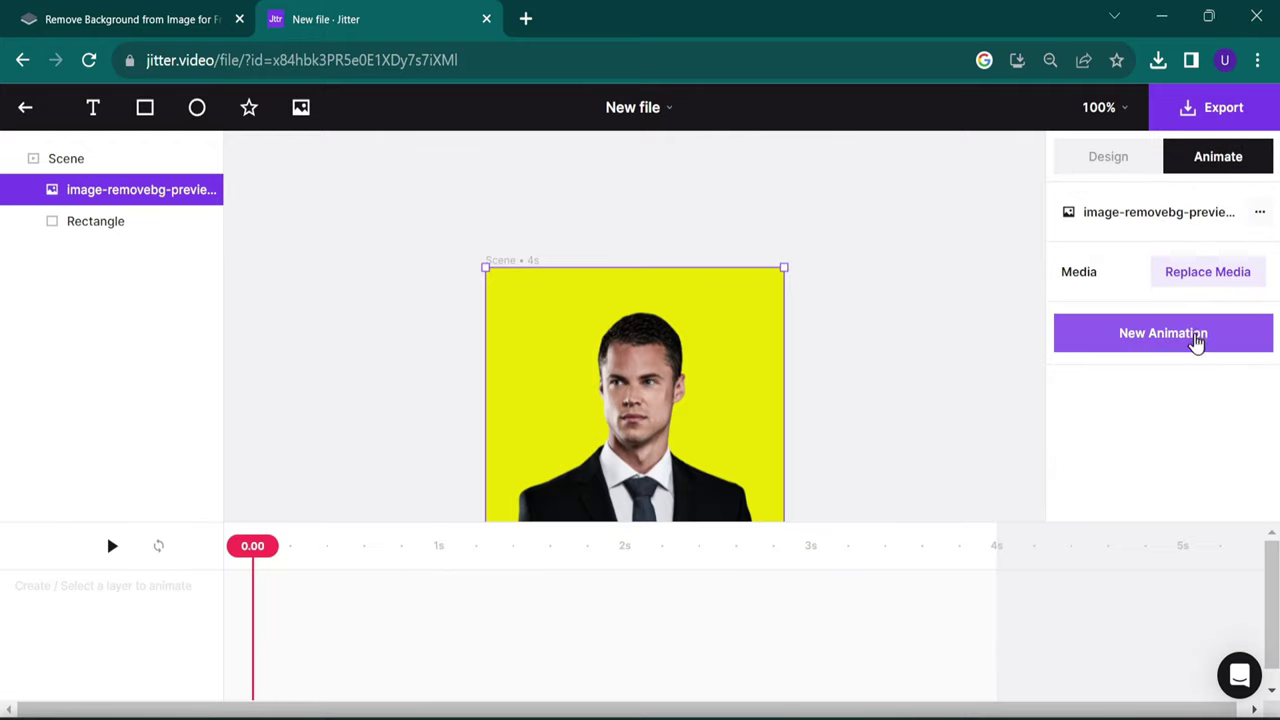
left_click(1194, 340)
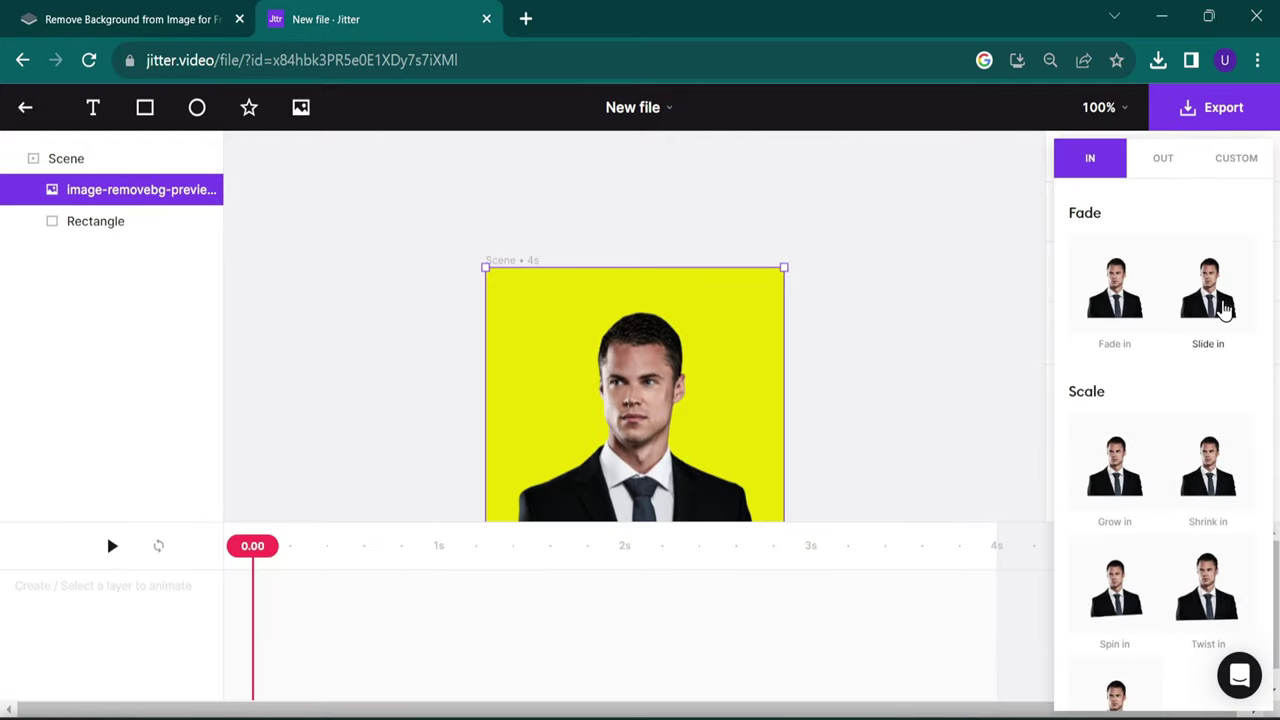
left_click(1224, 305)
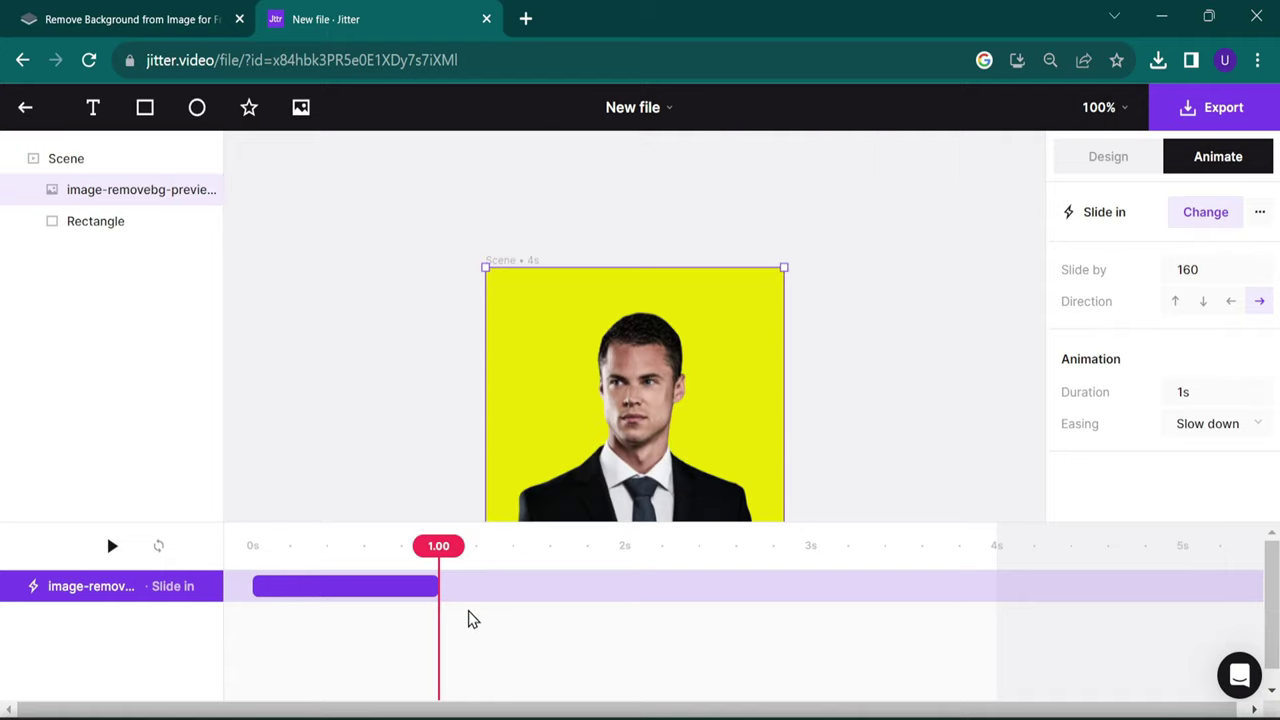
left_click(473, 620)
Add a Slide out animation to the image, placed around the 2-second mark
left_click(448, 585)
left_click(1160, 345)
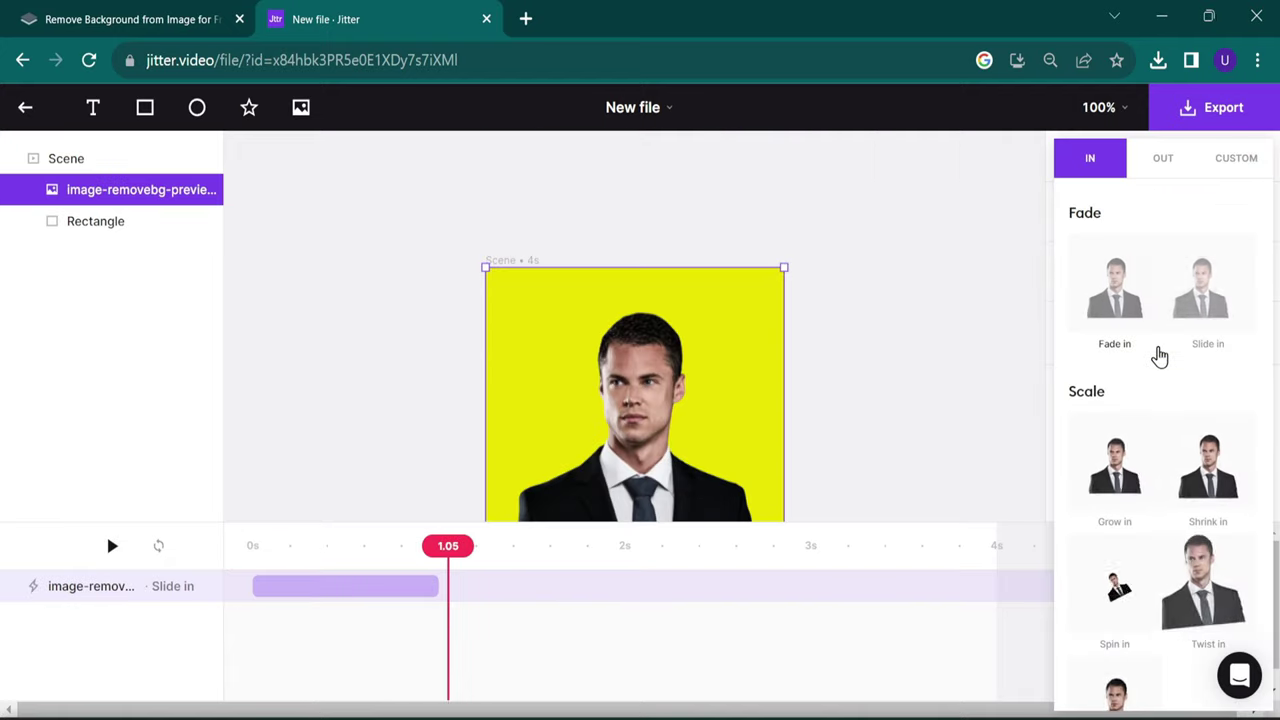
left_click(1226, 160)
left_click(1186, 160)
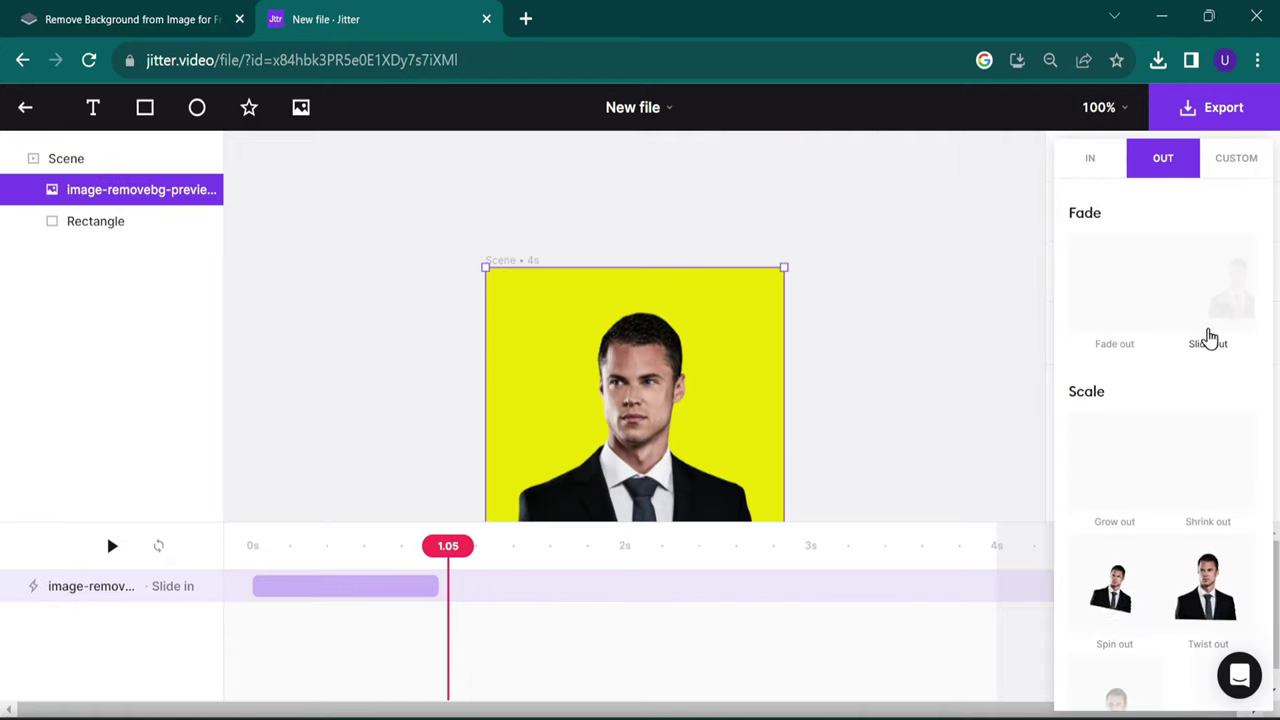
left_click(1231, 323)
left_click_drag(623, 615, 723, 617)
left_click(697, 566)
Preview the slide in/out animation from the start
left_click(225, 548)
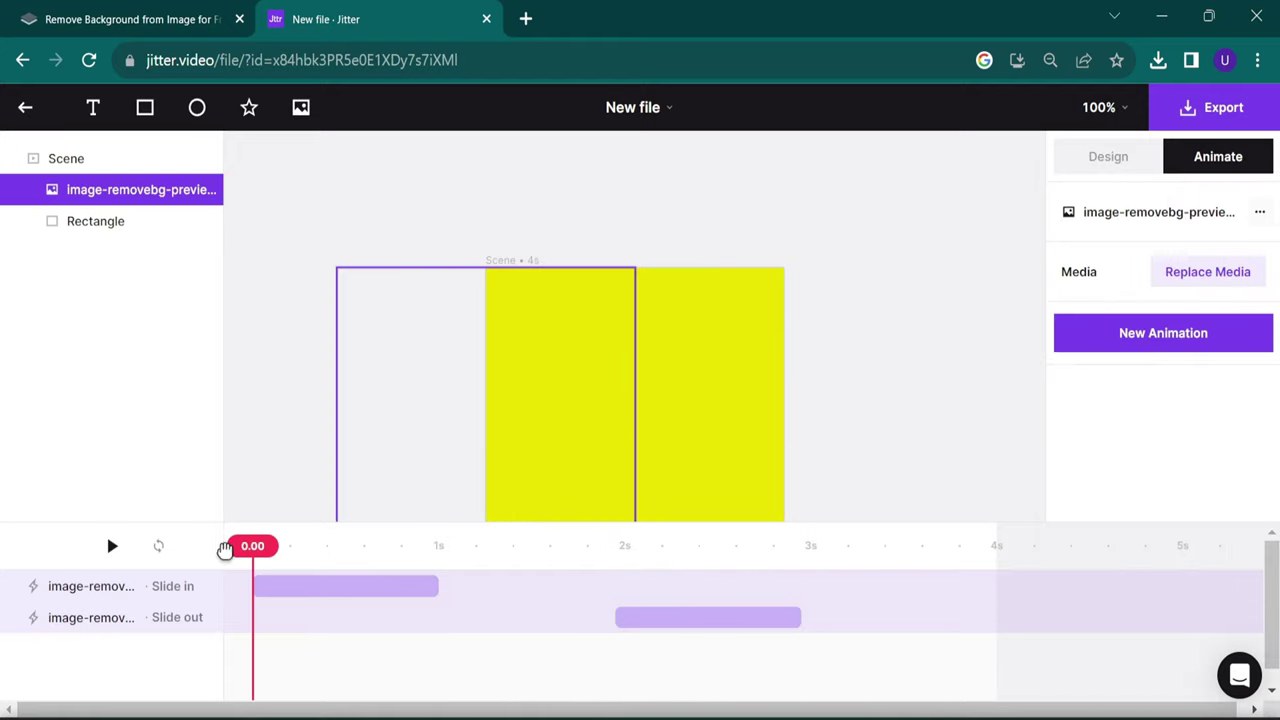
left_click(112, 546)
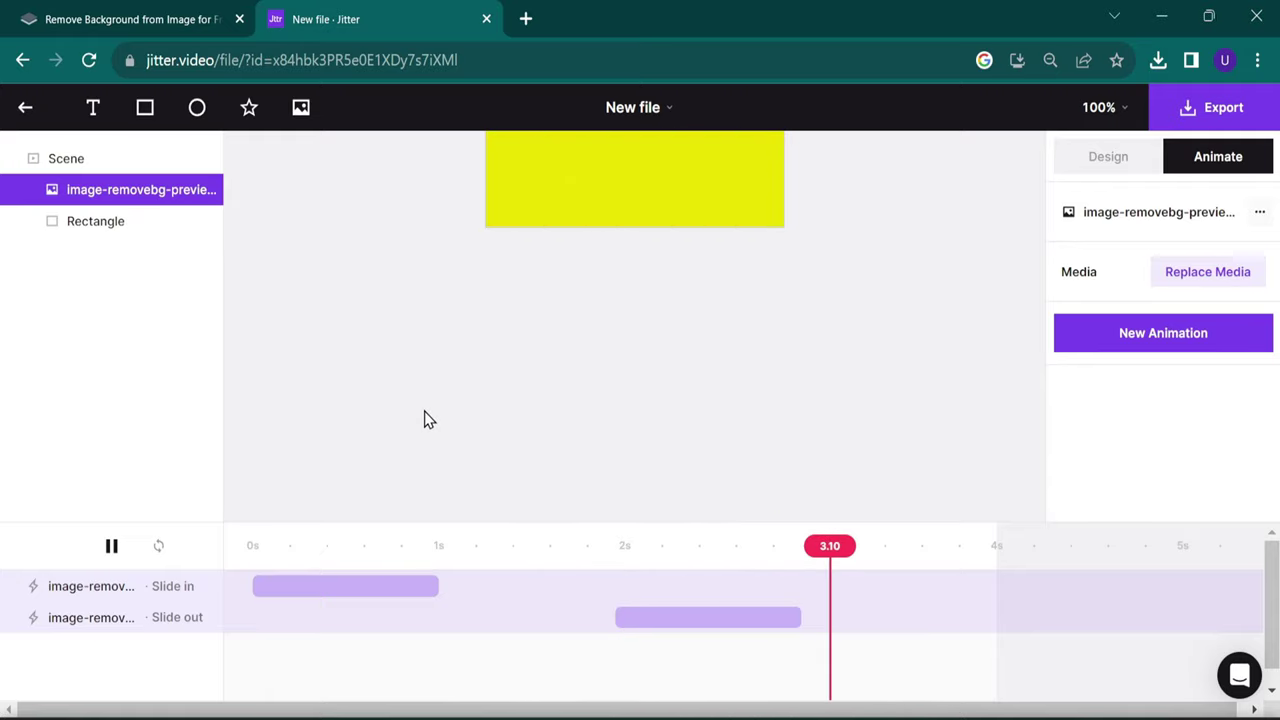
left_click(112, 546)
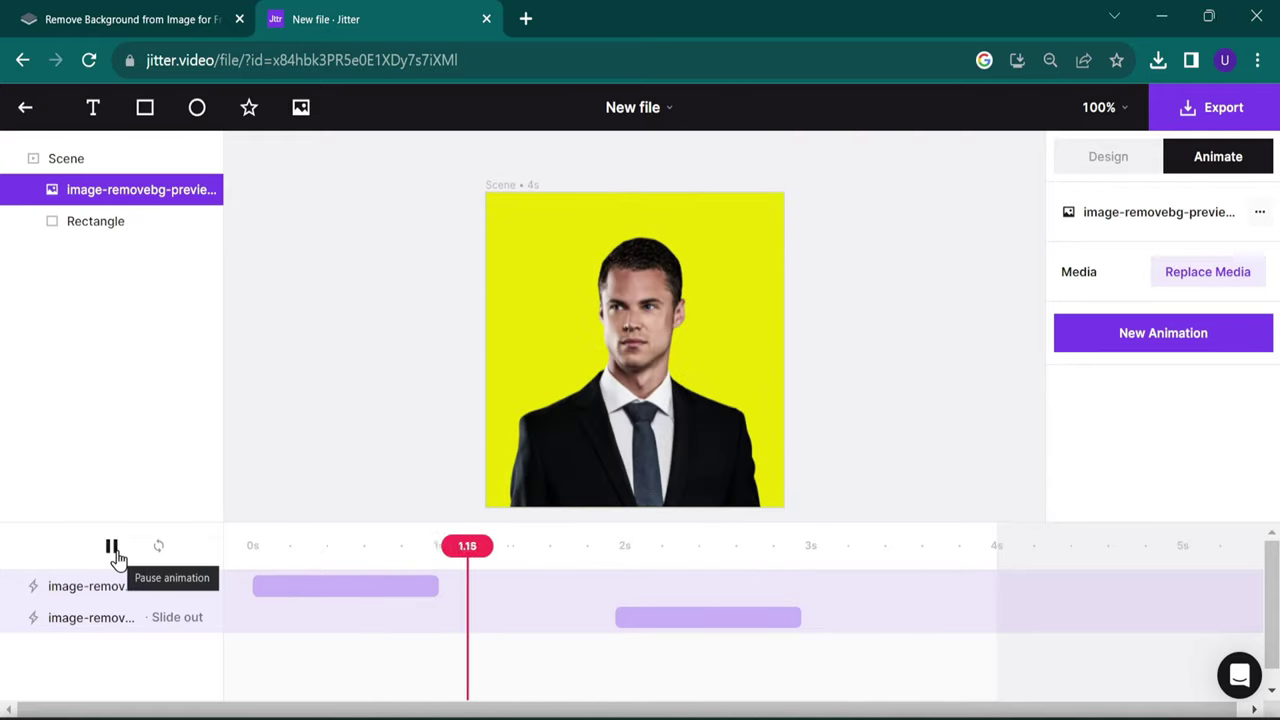
left_click(1217, 110)
Export the animation as a GIF at 2x (640×640)
left_click(1217, 108)
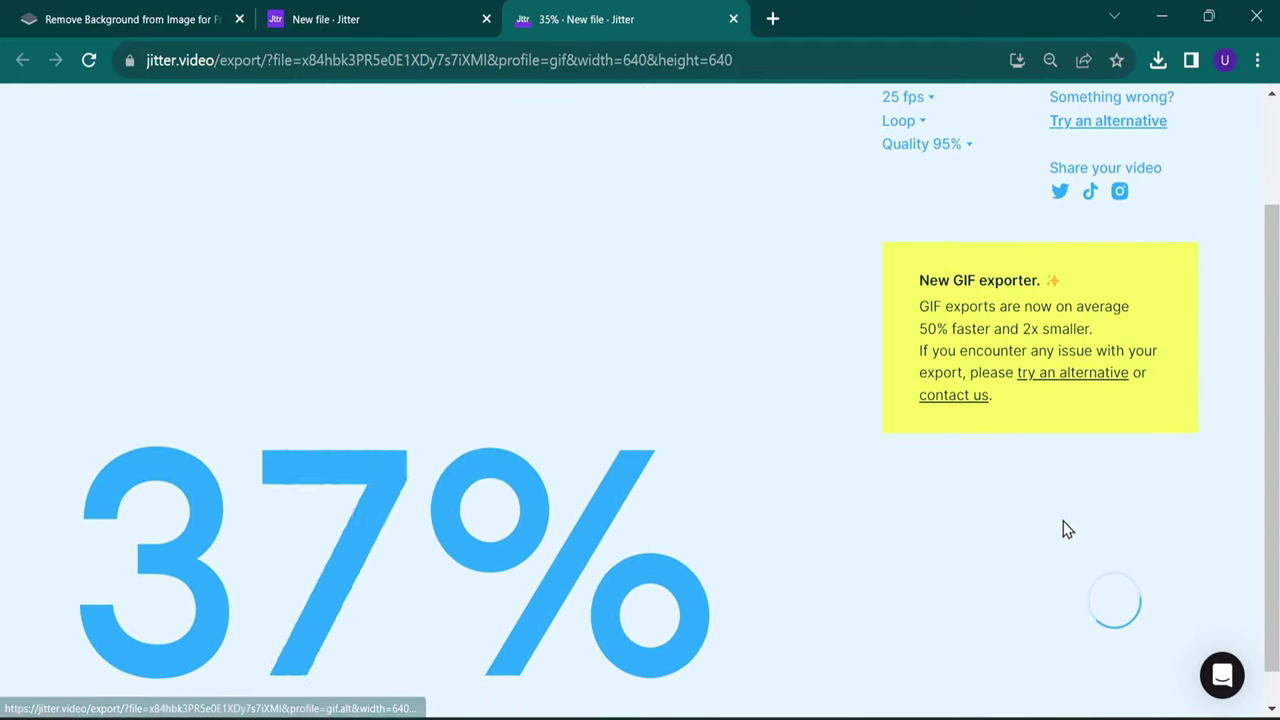
scroll(1066, 529, "down", 1)
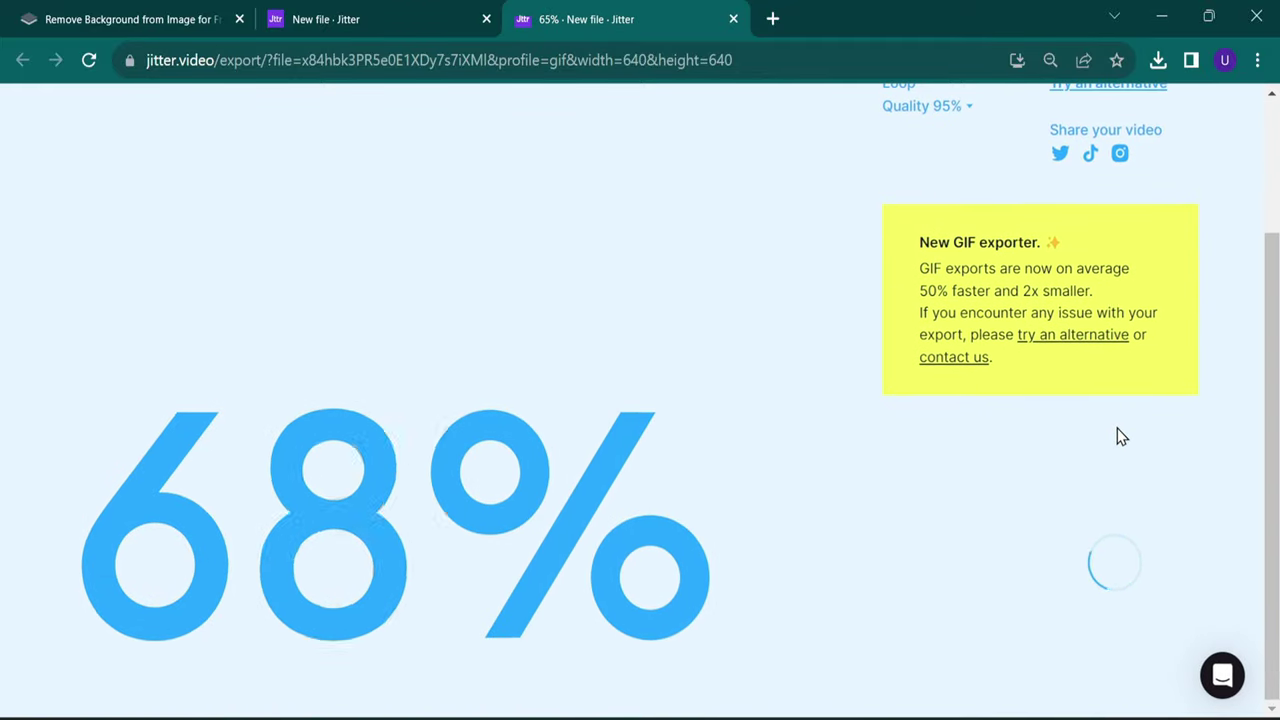
key("ctrl+minus")
key("ctrl+minus")
key("ctrl+minus")
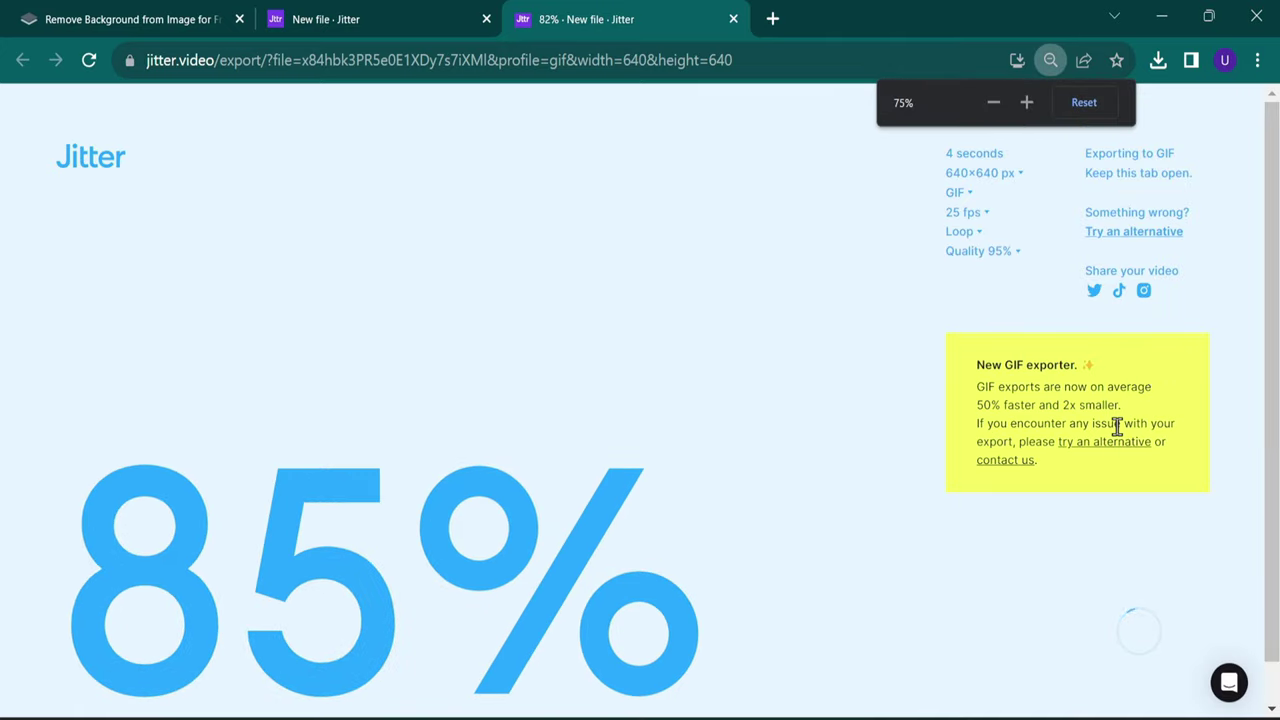
key("ctrl+plus")
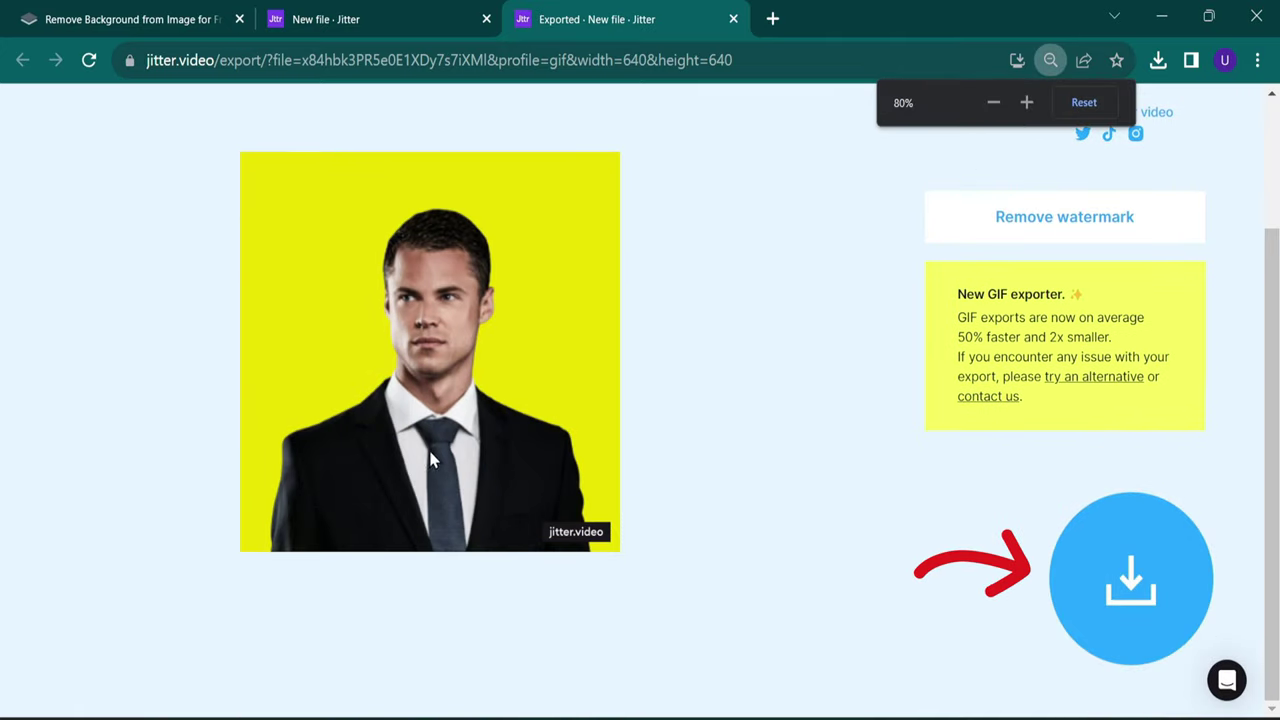
Download New-file.gif (3.6 MB) and preview it
left_click(1135, 592)
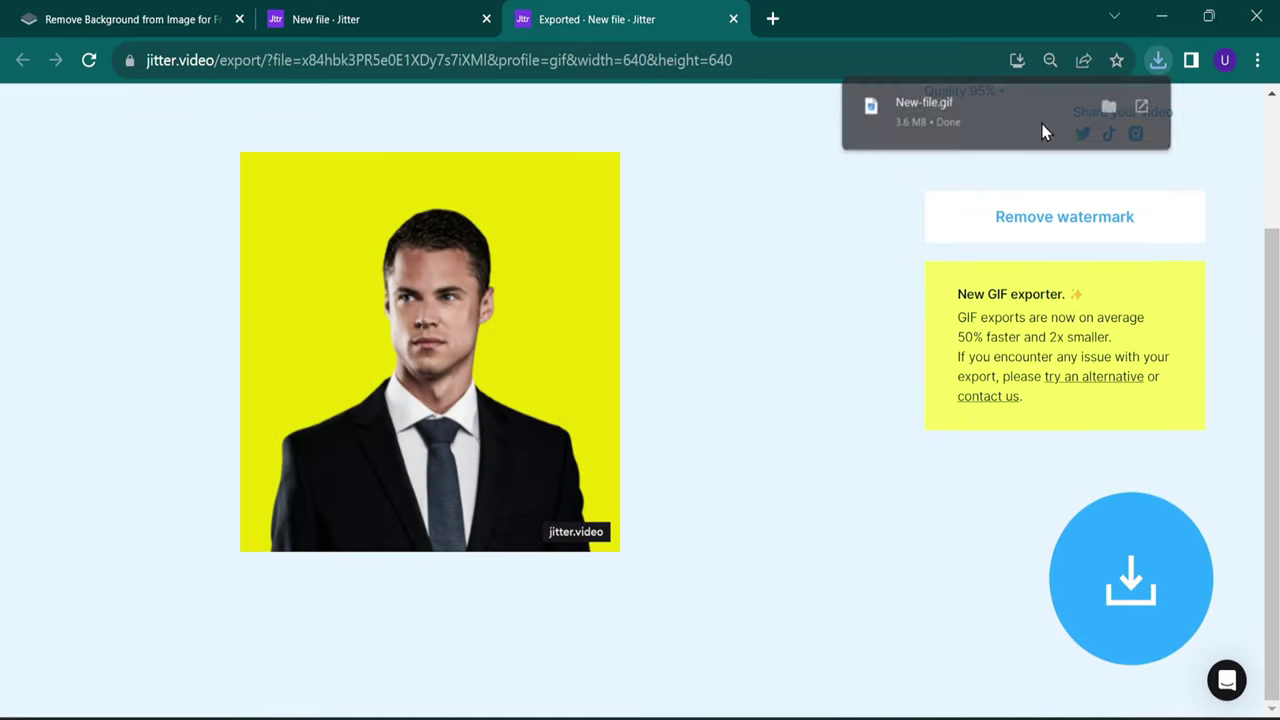
left_click(1043, 132)
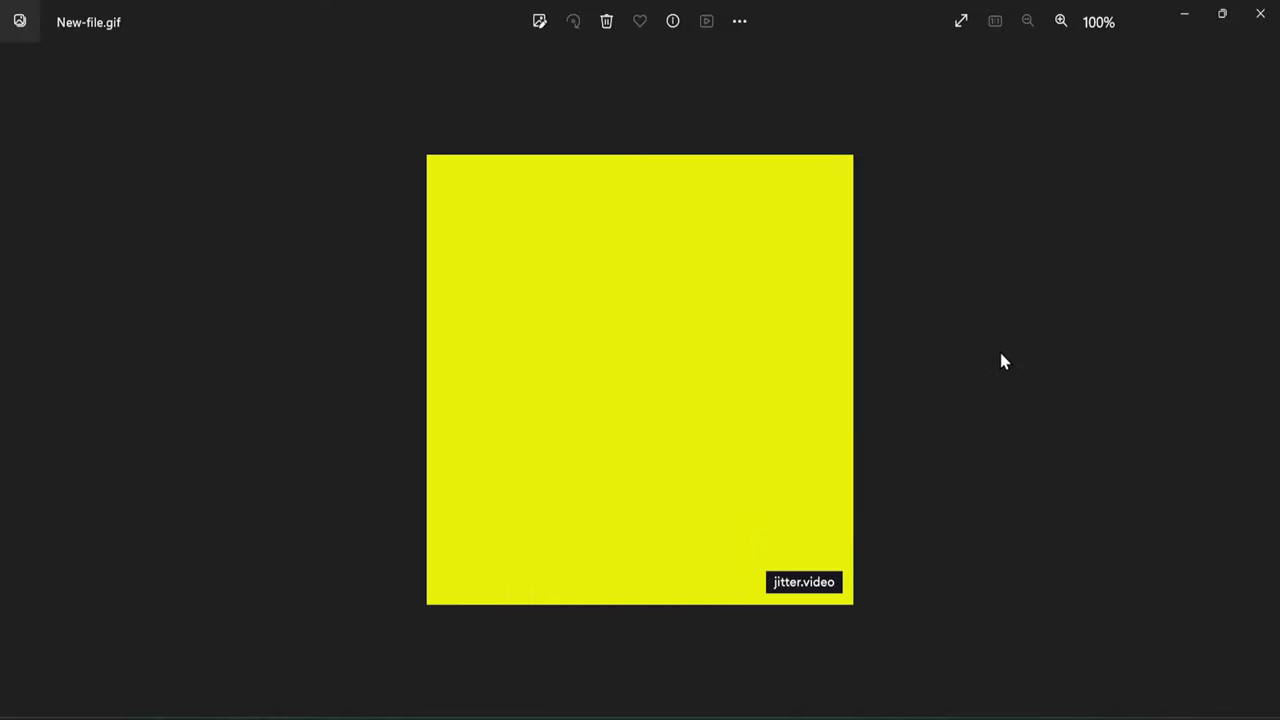
left_click(1262, 12)
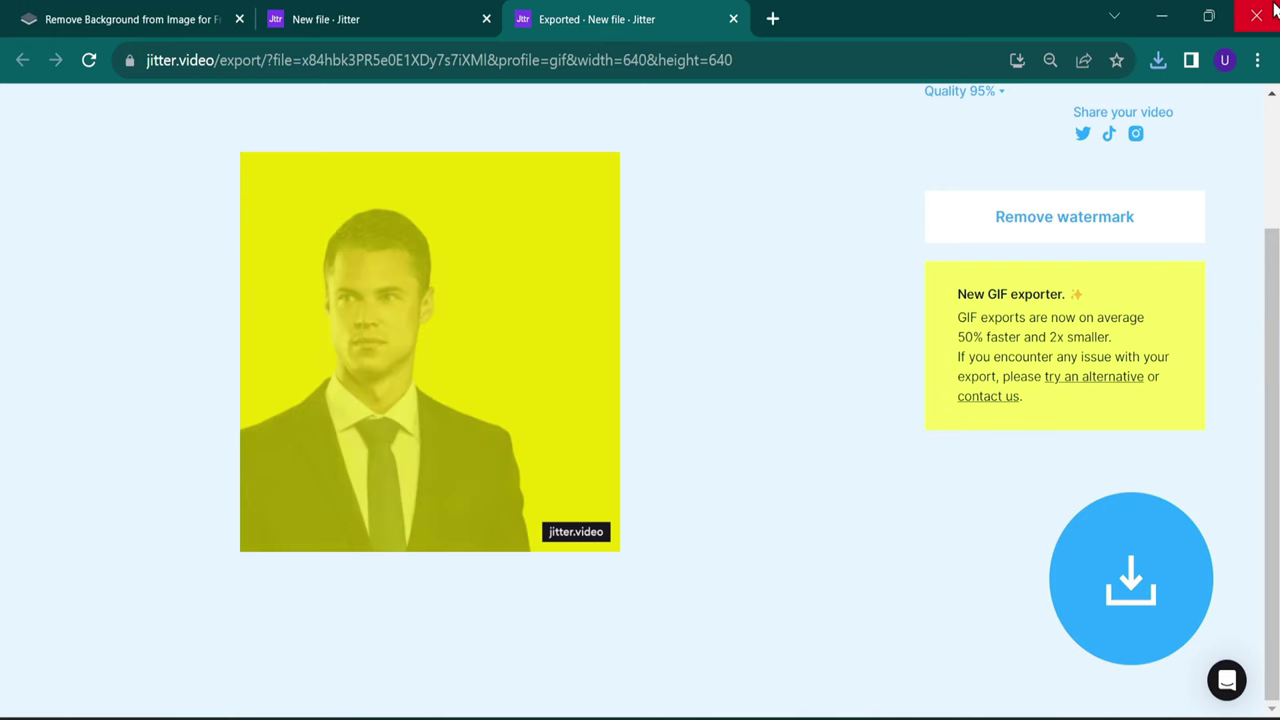
In a new tab, open myaccount.google.com and start adding a profile picture from the computer
left_click(769, 19)
left_click(1245, 119)
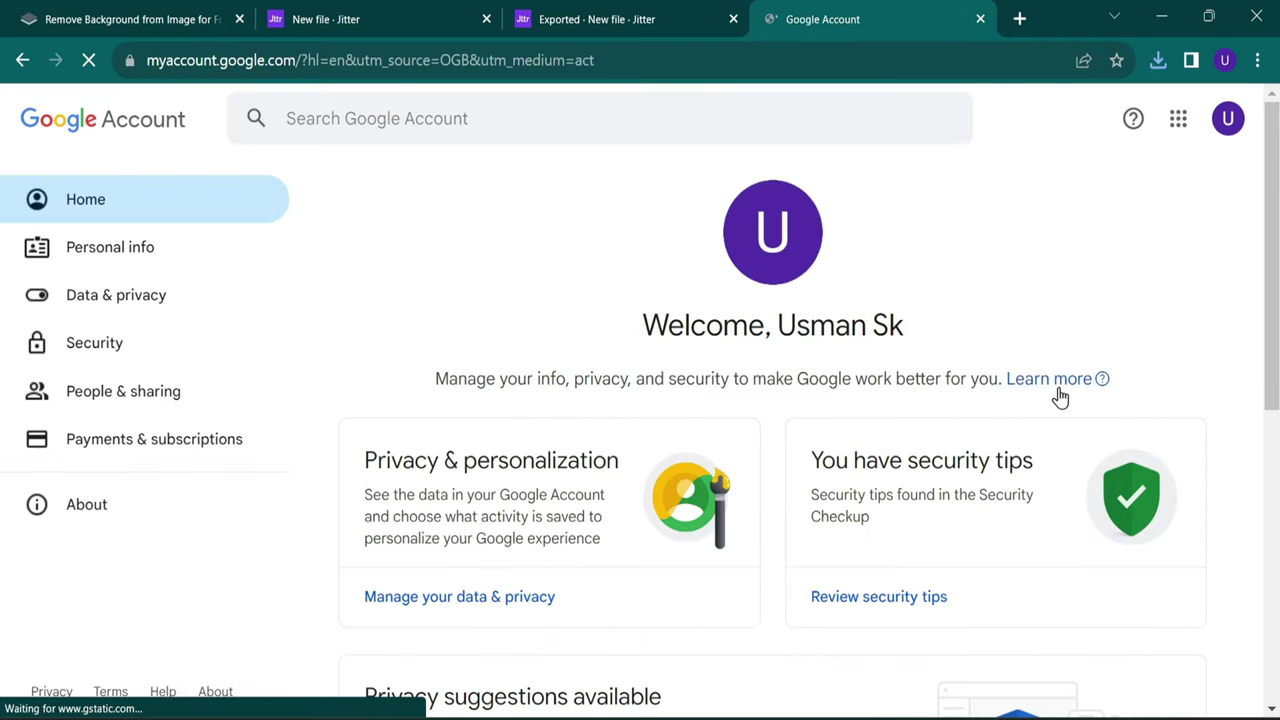
left_click(773, 268)
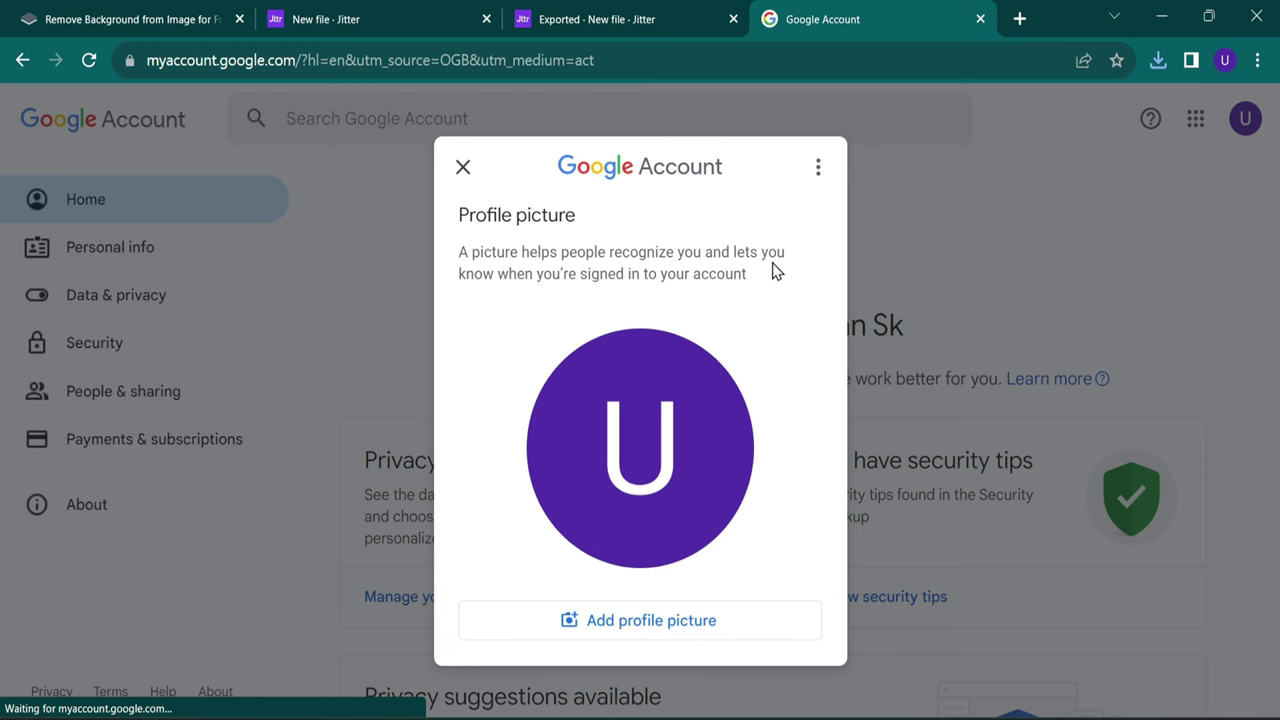
left_click(697, 630)
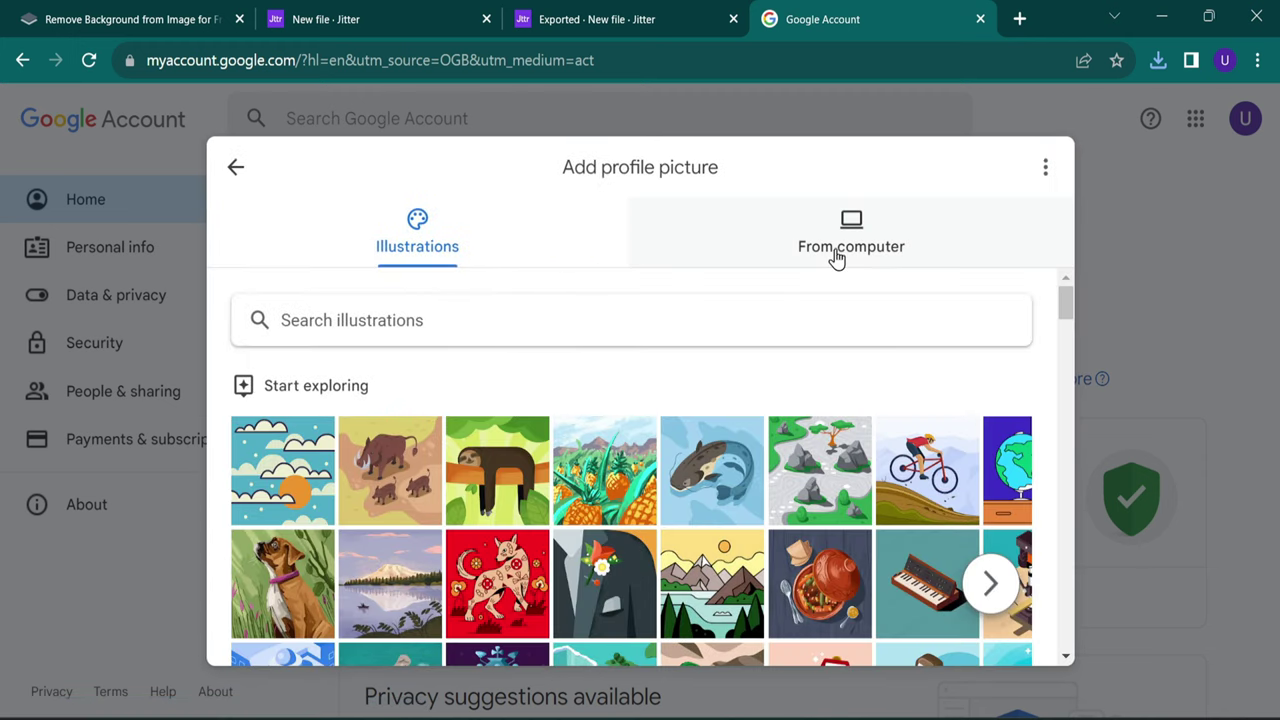
left_click(837, 256)
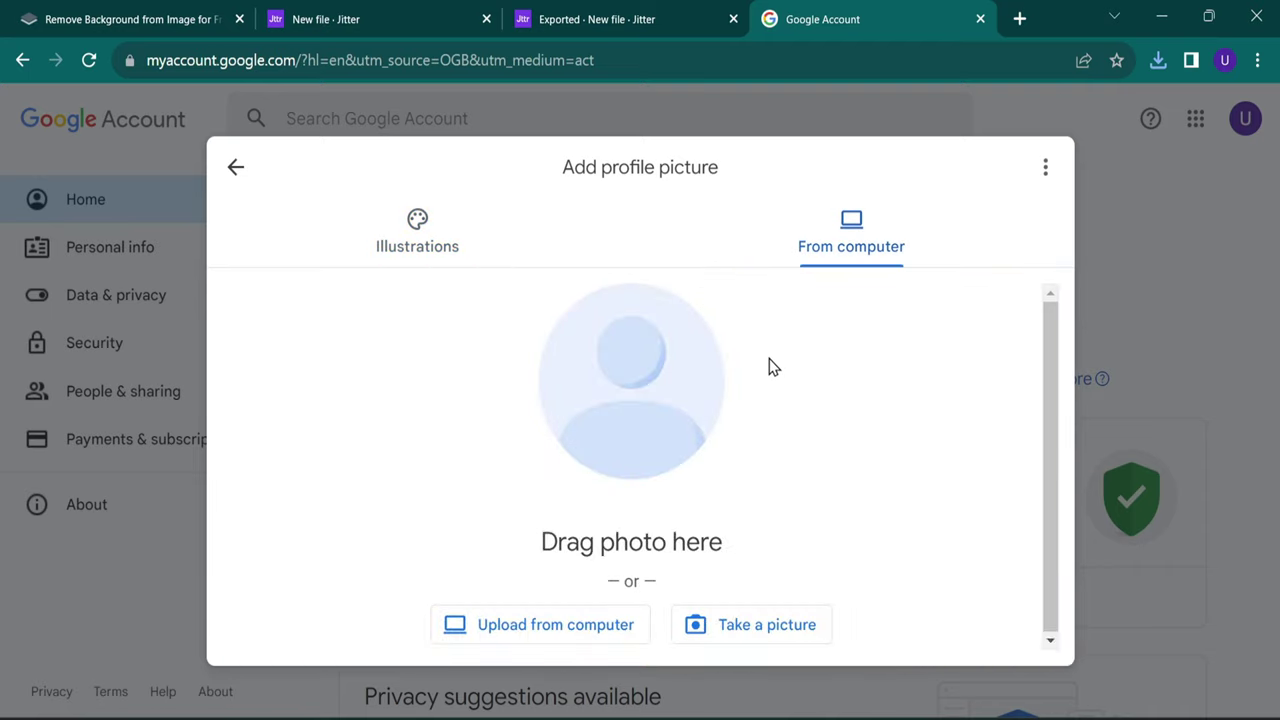
Upload New-file.gif from Downloads, keep the crop, and save it as the profile picture
left_click(600, 628)
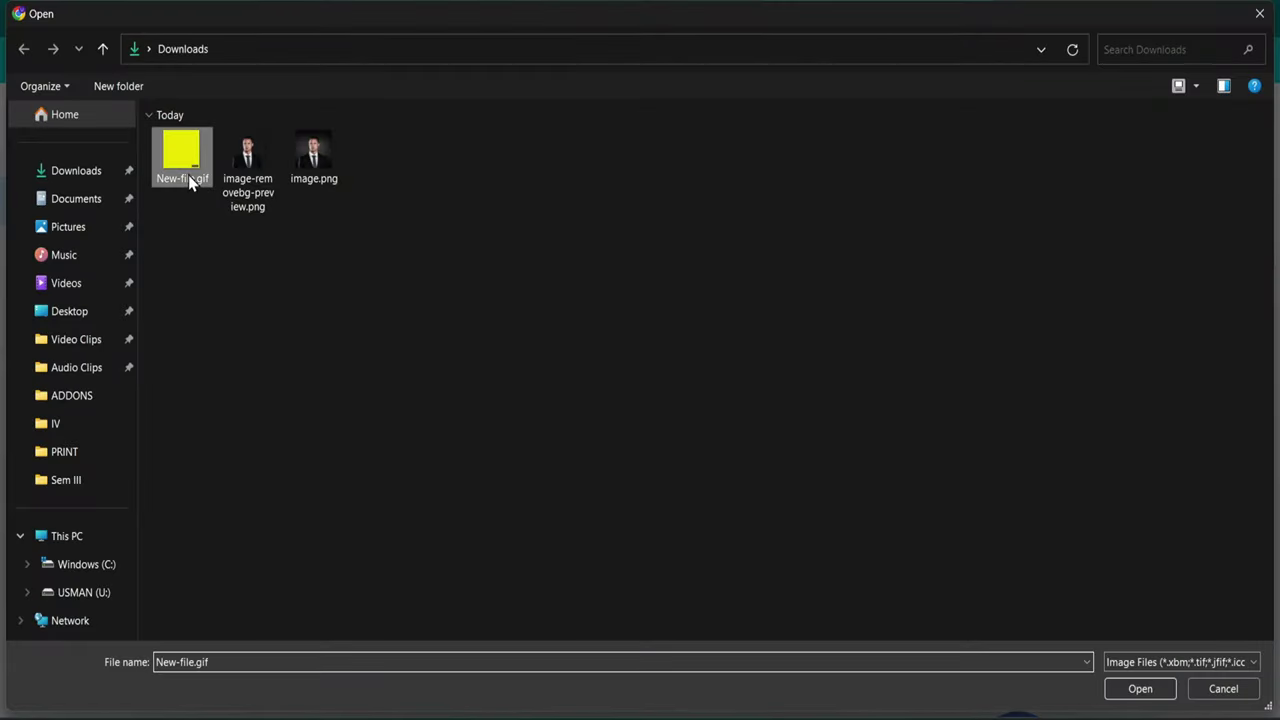
left_click(1157, 695)
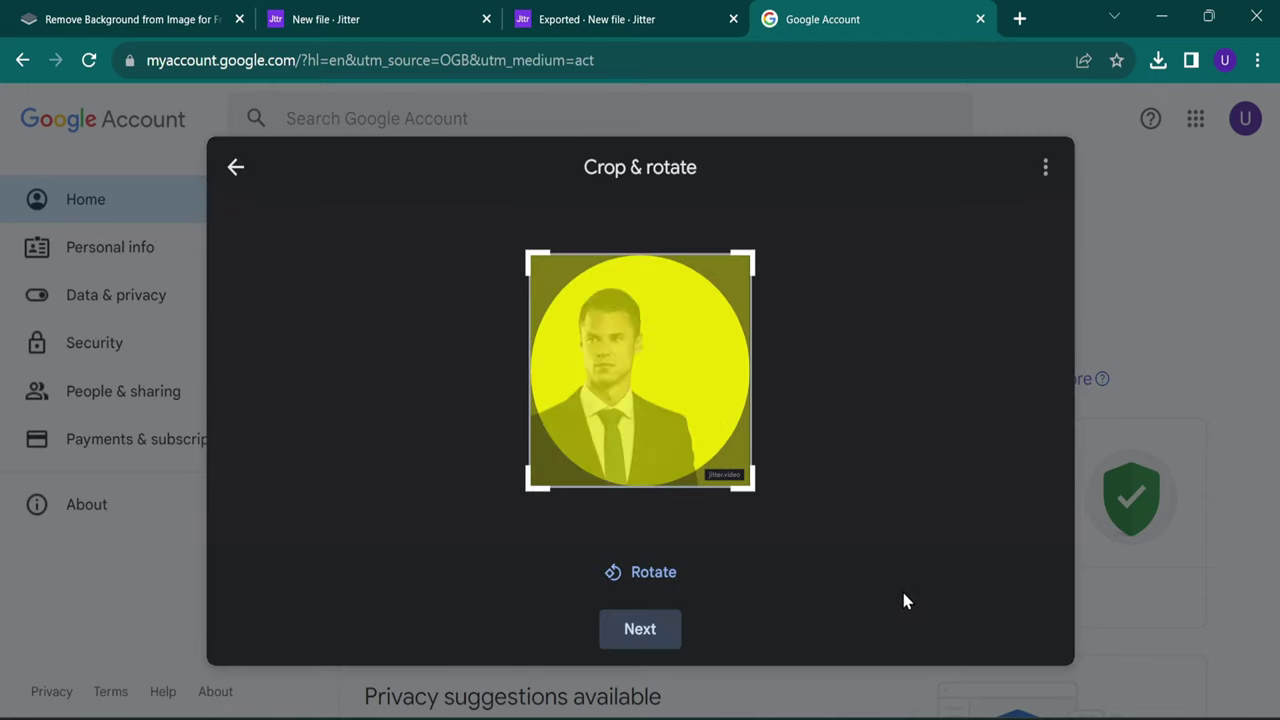
left_click(651, 632)
left_click(667, 615)
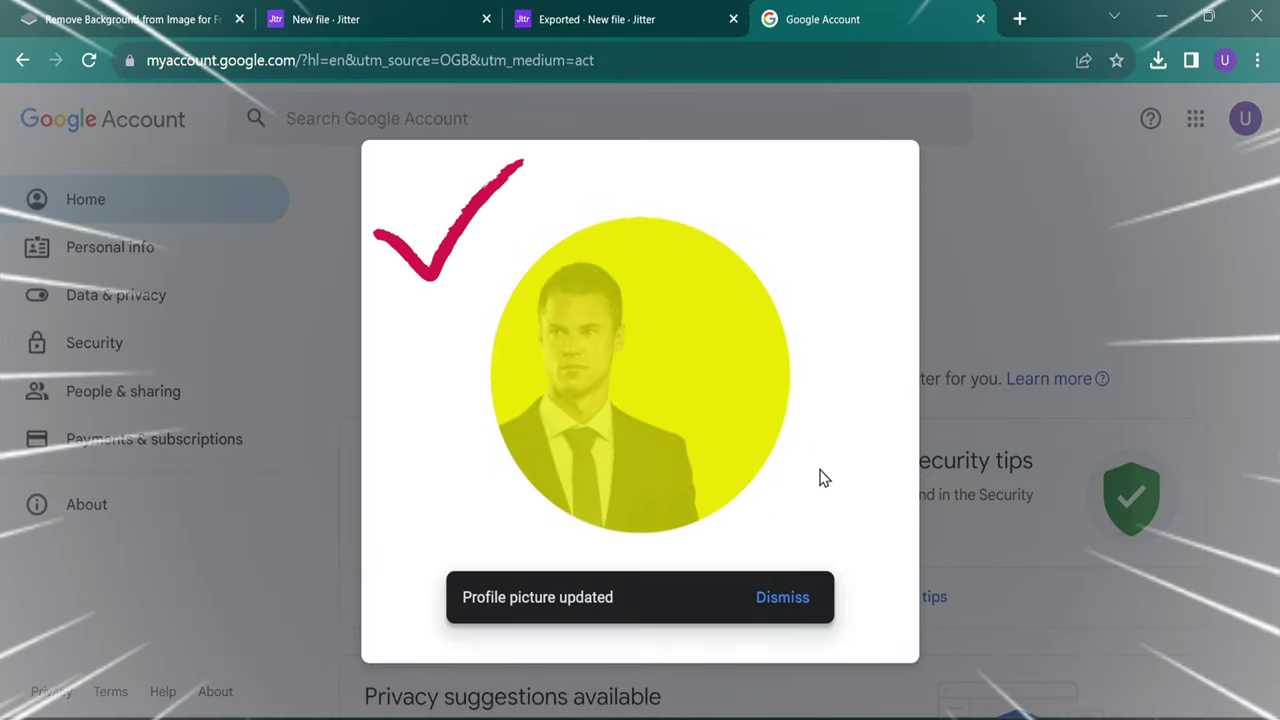
left_click(782, 597)
left_click(463, 166)
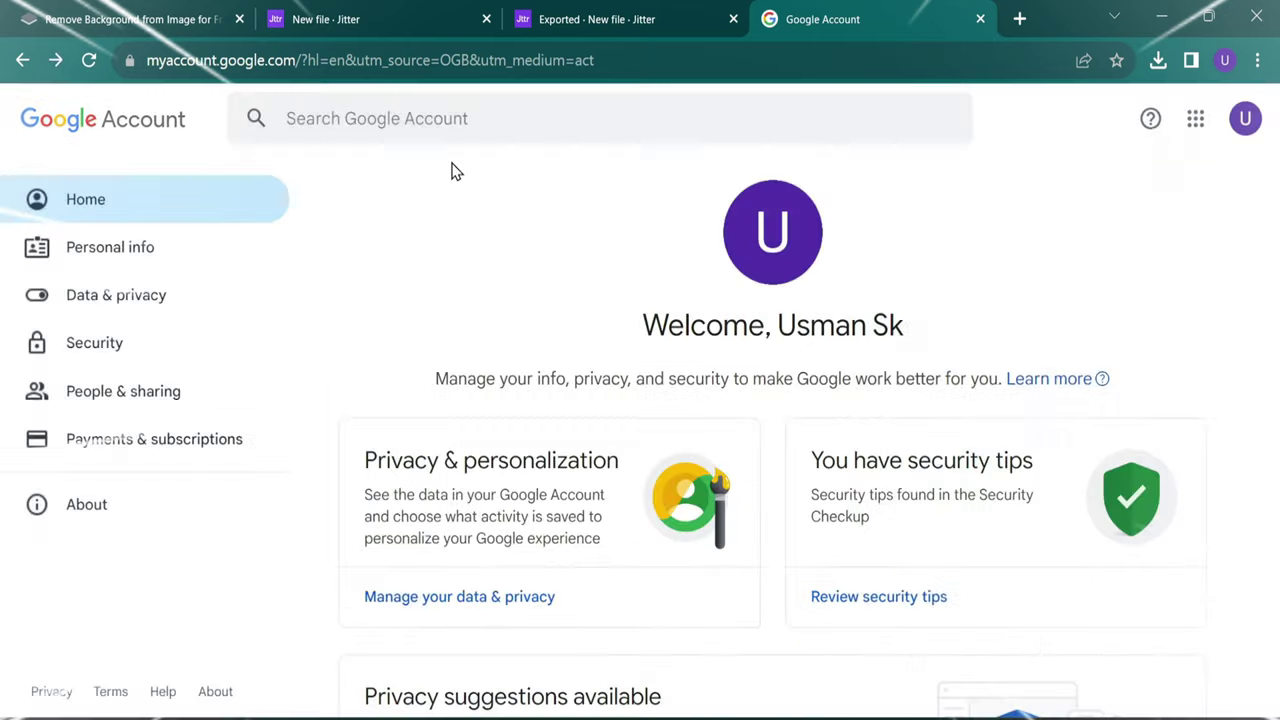